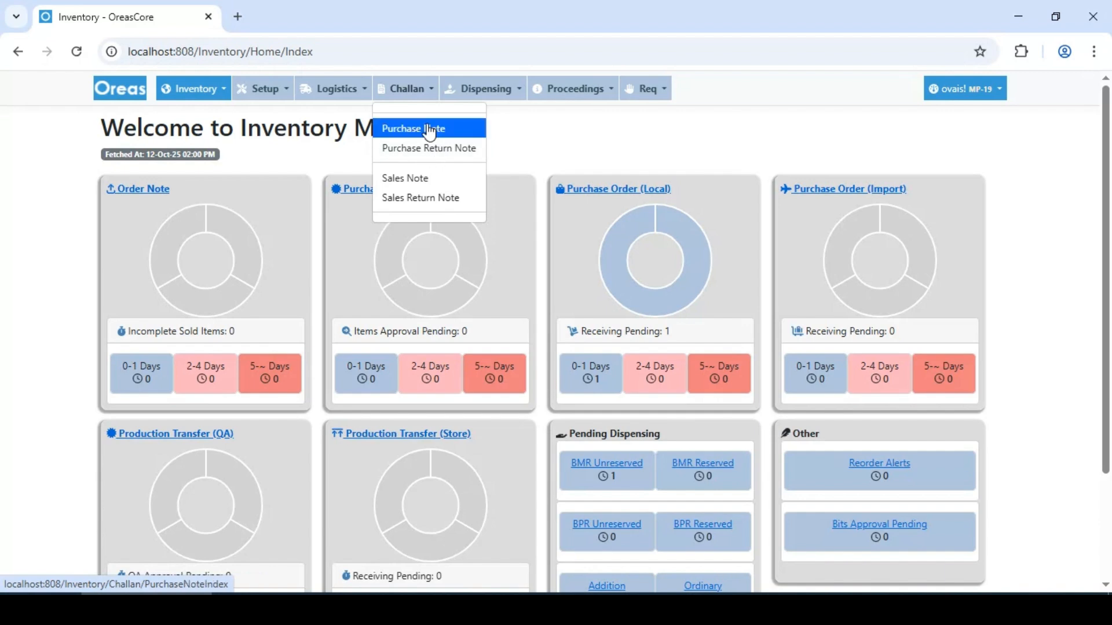
Step: Start a new purchase note and set its warehouse to Raw Material Store
left_click(432, 129)
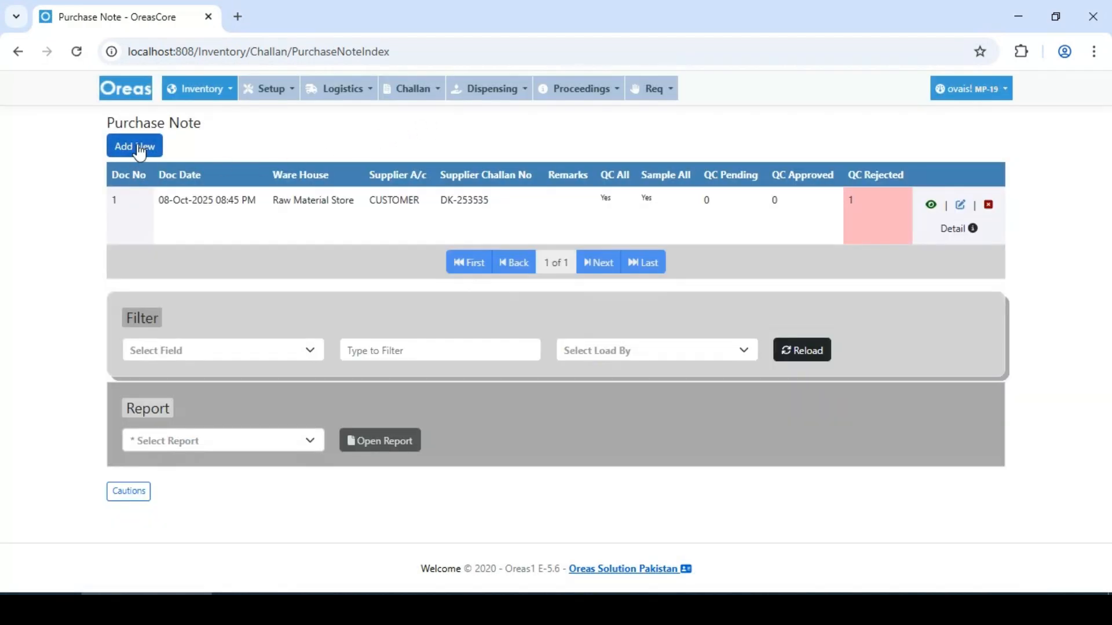
left_click(139, 149)
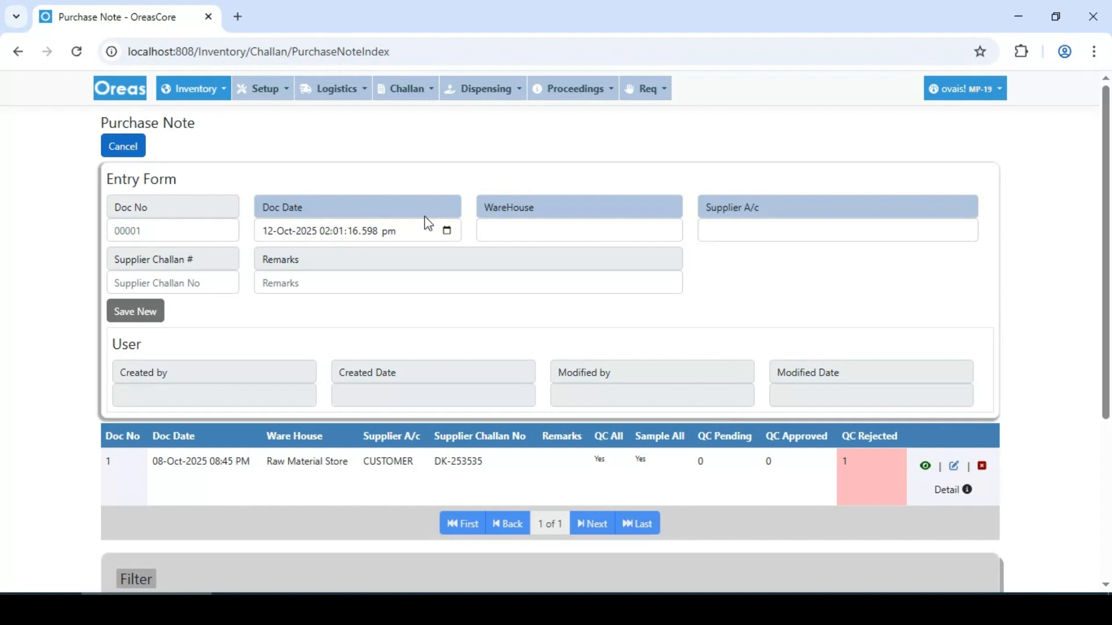
left_click(523, 242)
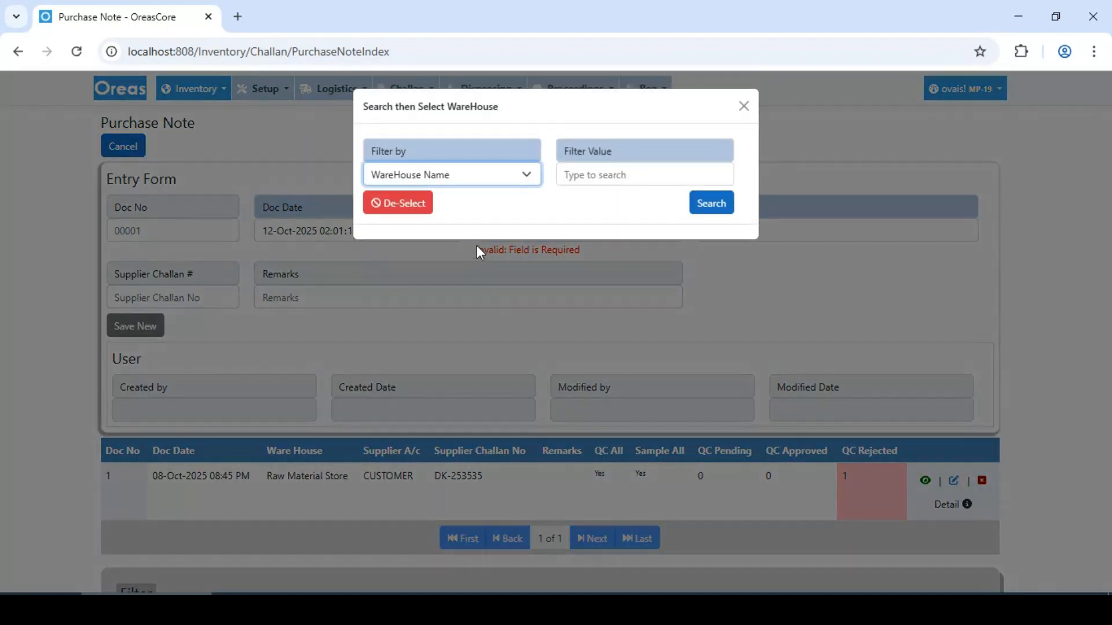
left_click(713, 208)
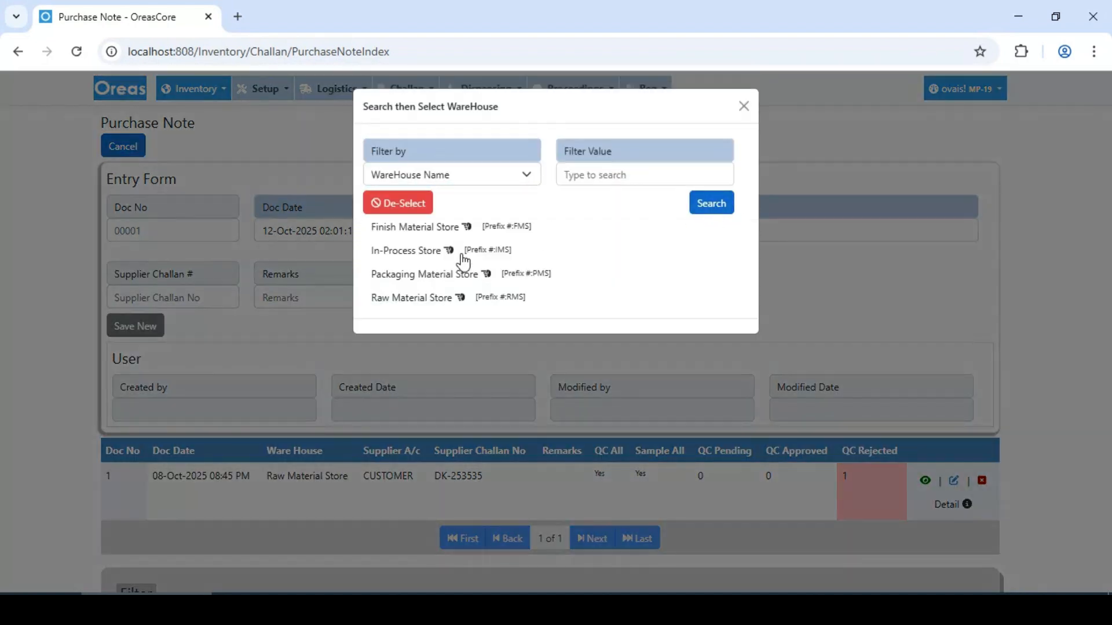
left_click(425, 299)
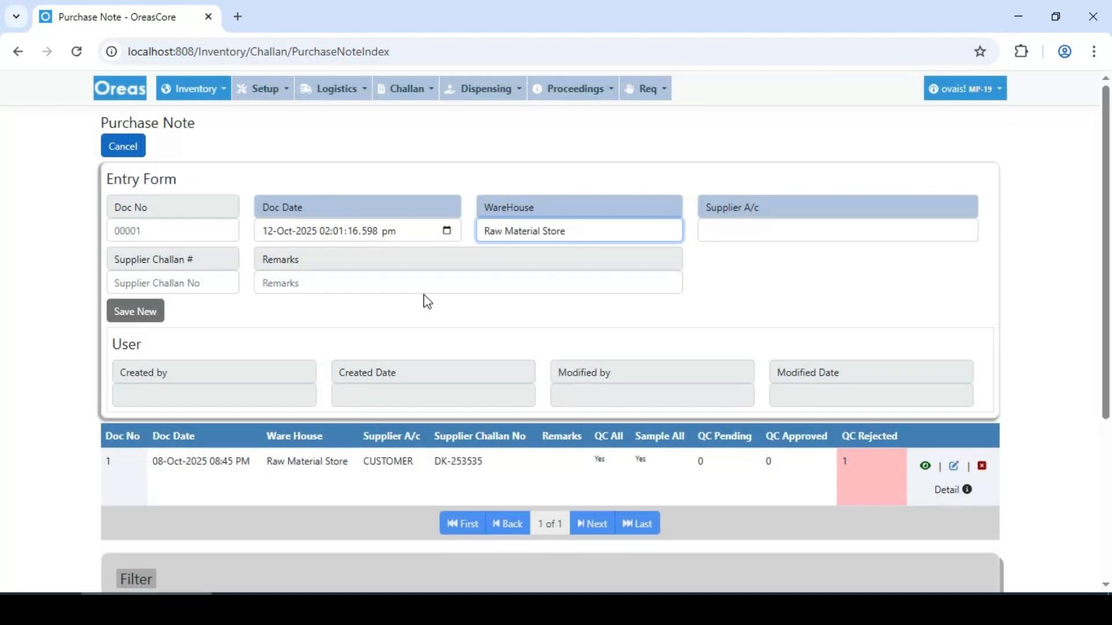
Step: Search the warehouses again and reselect Raw Material Store for the purchase note
left_click(570, 230)
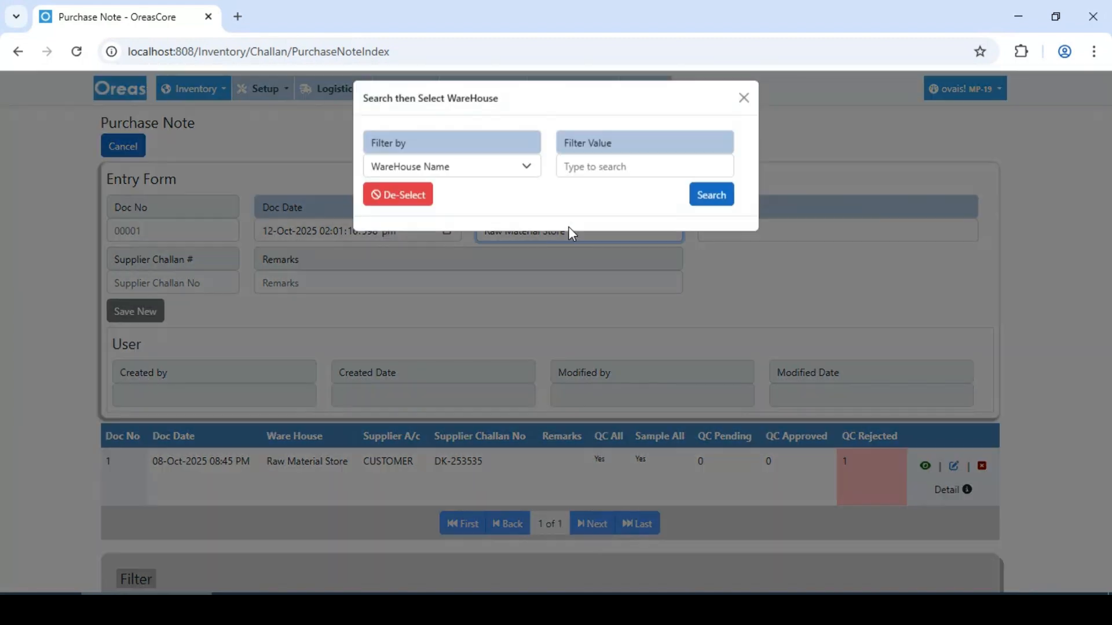
left_click(710, 208)
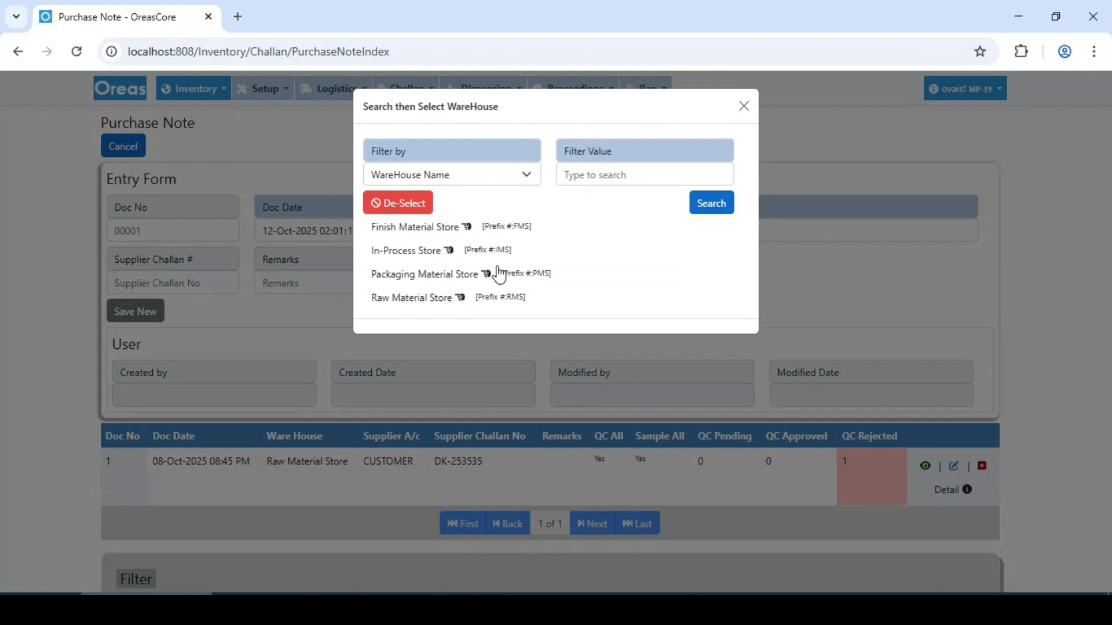
left_click(411, 301)
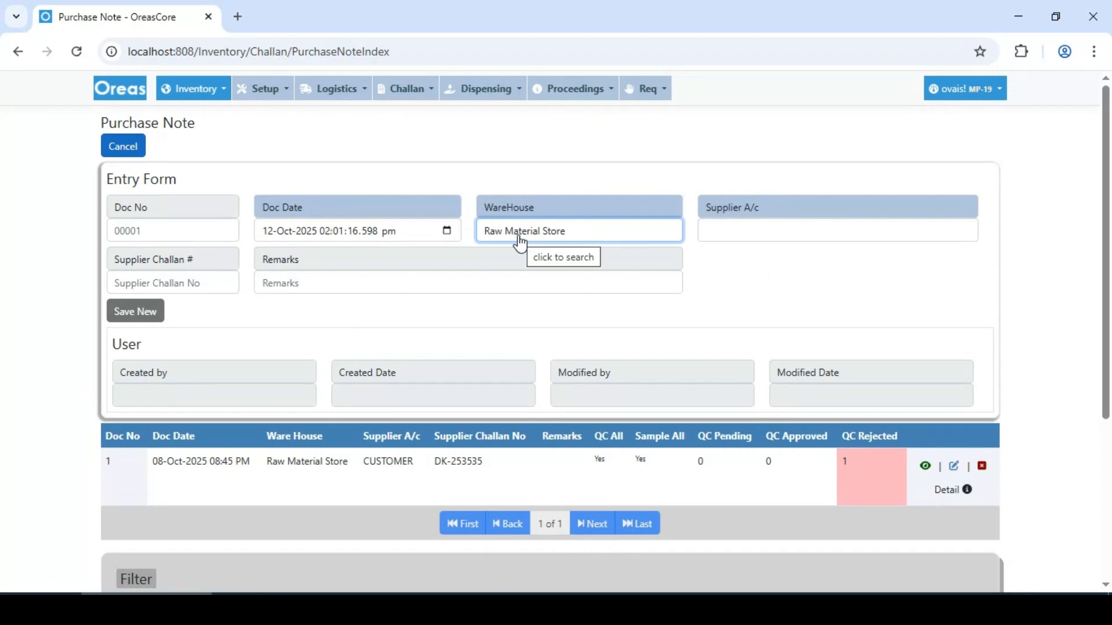
Step: Search the supplier accounts for "sara" and select SARA CHEMICAL PVT LTD as the supplier
left_click(781, 234)
left_click(620, 173)
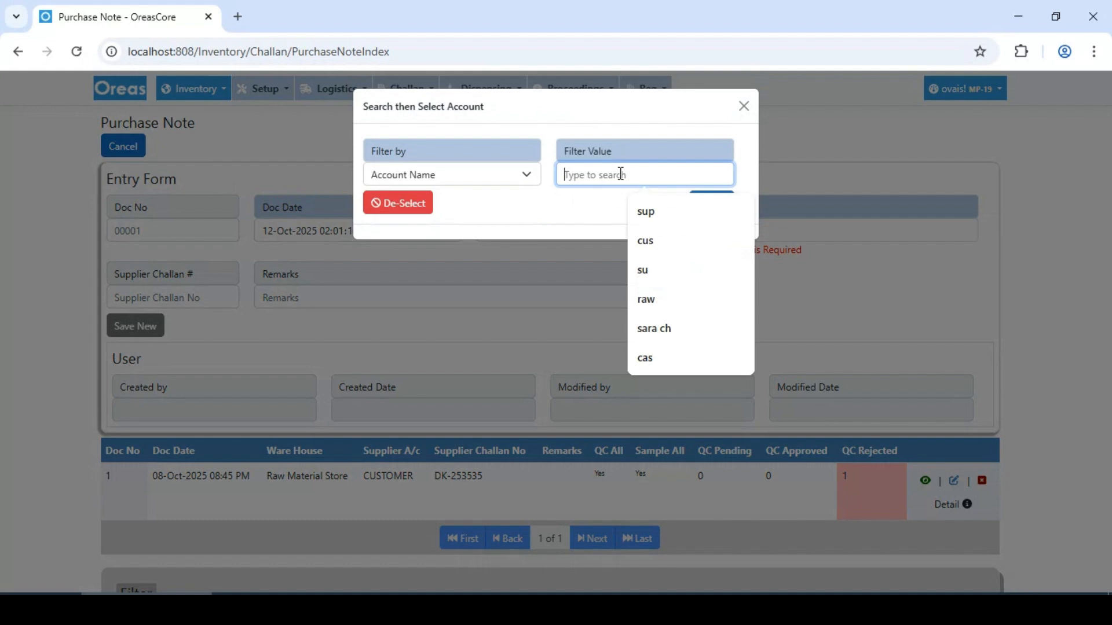
type("c")
key("BackSpace")
type("sara")
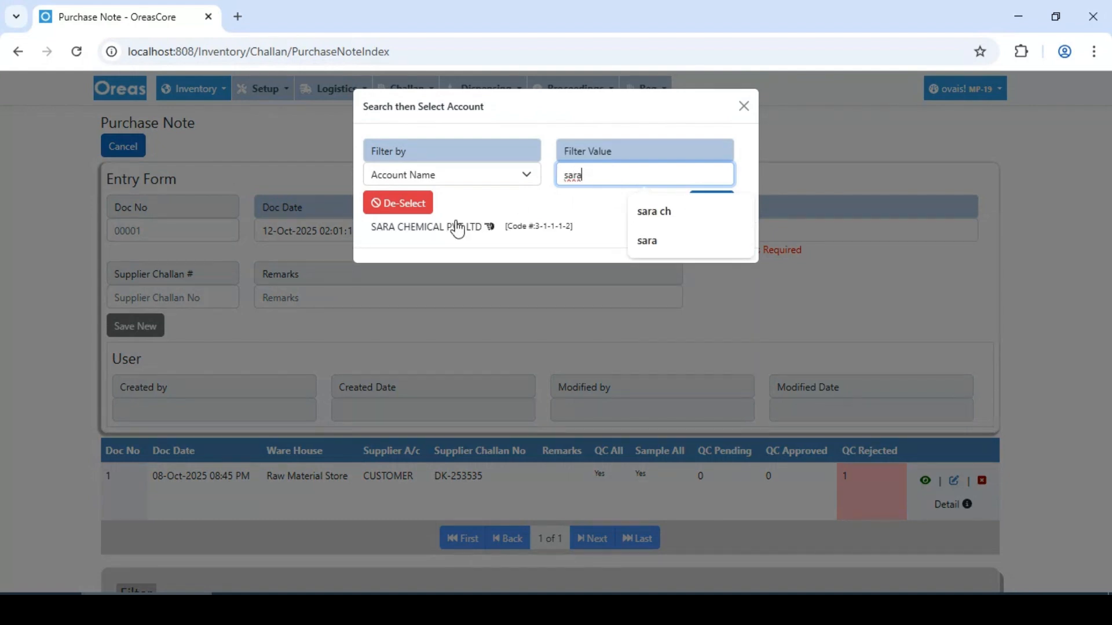
left_click(402, 240)
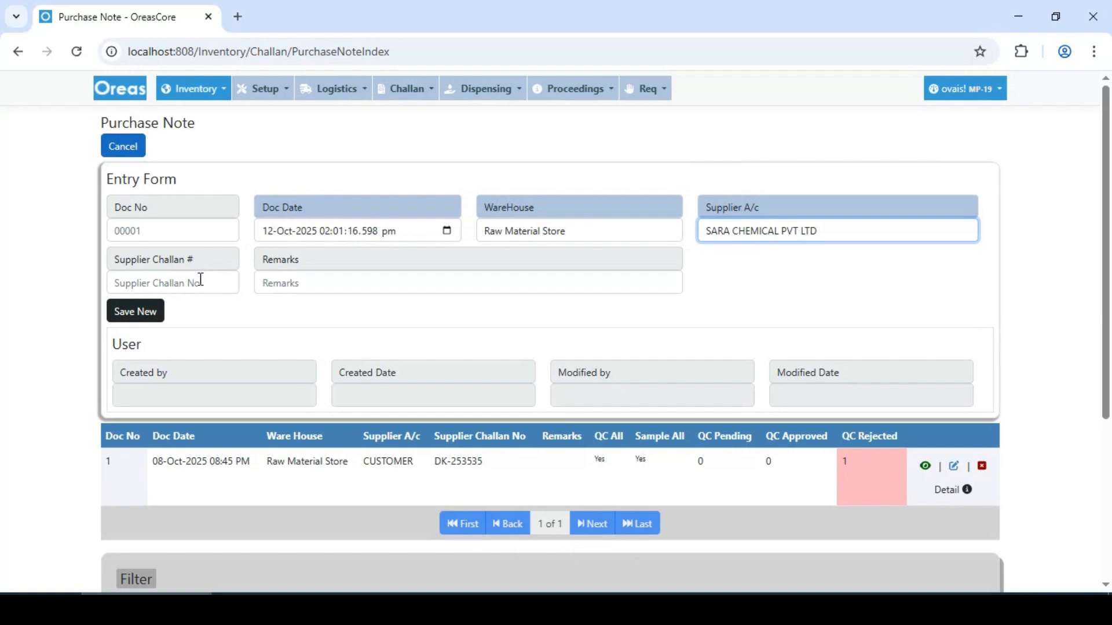
Step: Enter 56356 as the supplier challan number, leave the remarks empty, and save the new purchase note
left_click(199, 283)
type("5")
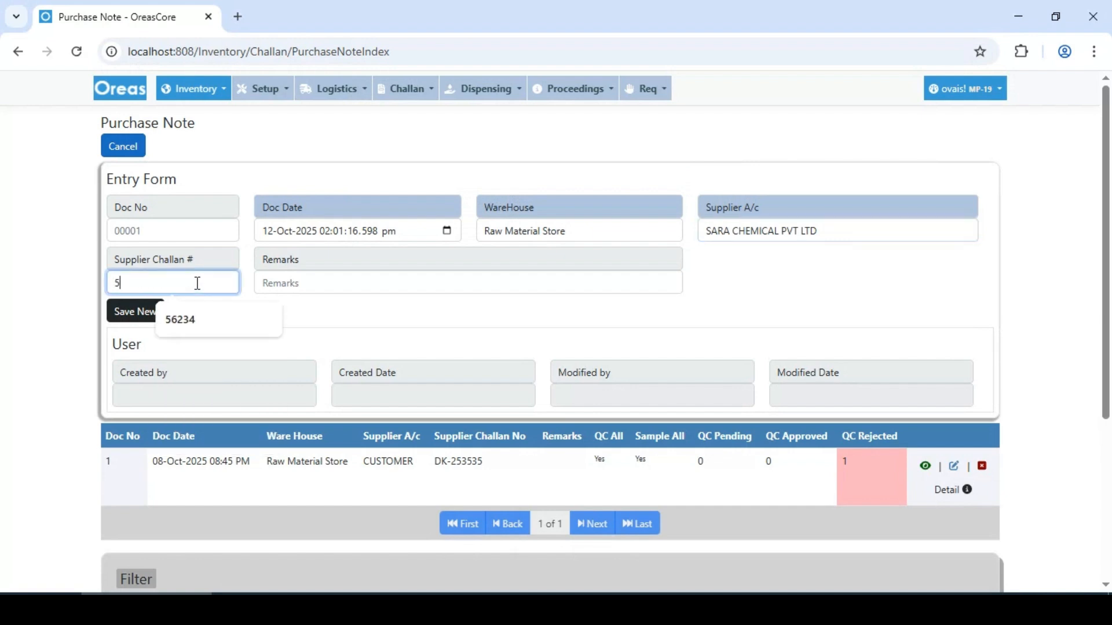
type("6356")
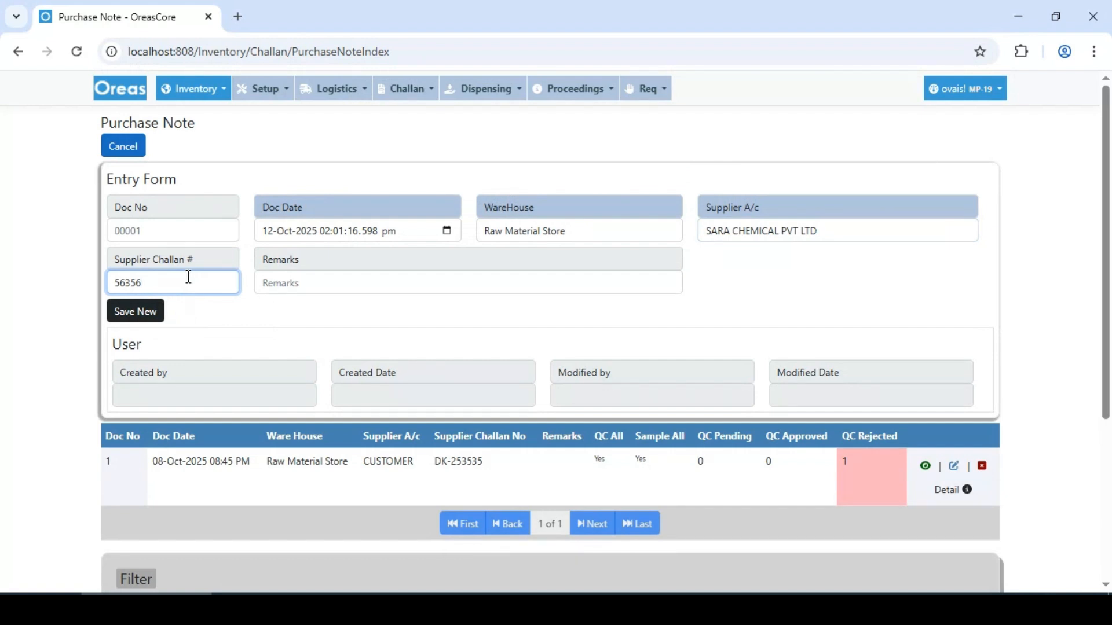
left_click(347, 290)
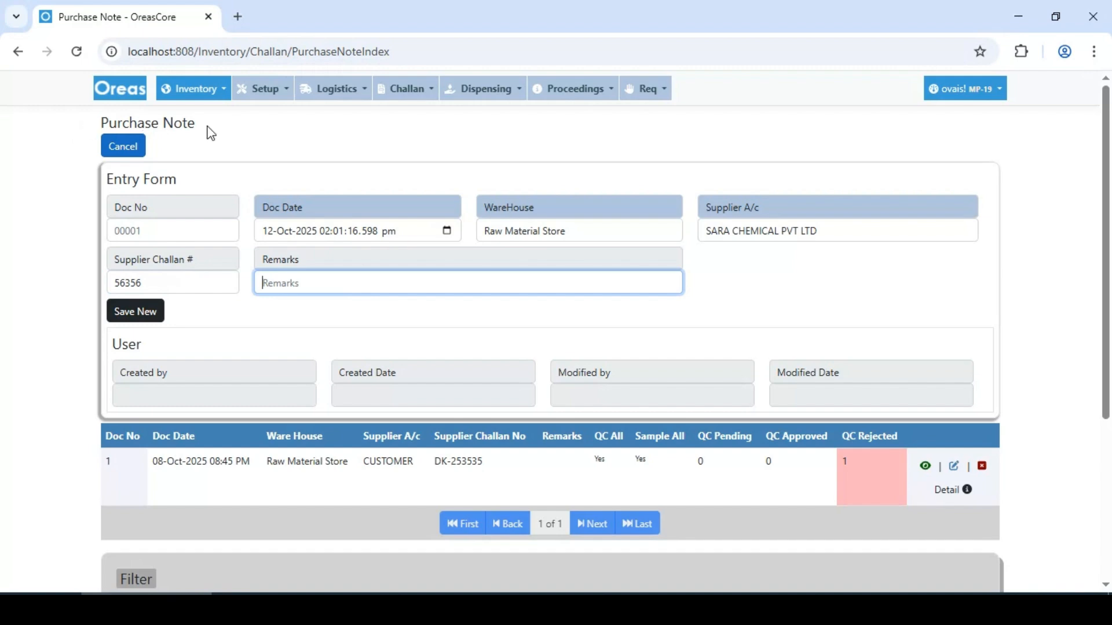
left_click(124, 312)
left_click(611, 153)
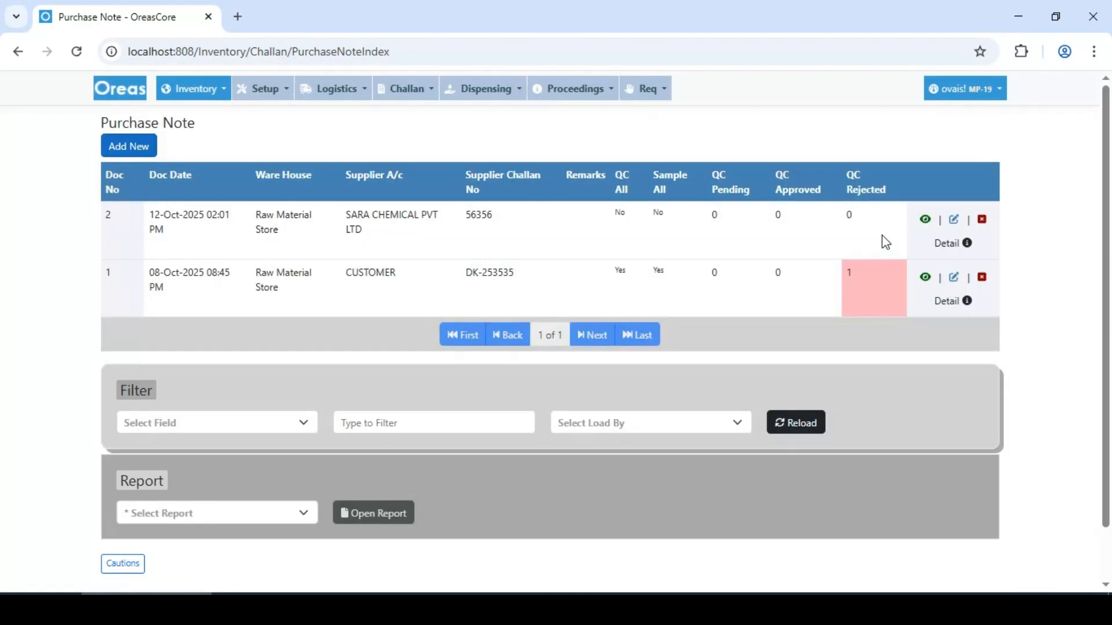
Step: Start a new detail entry in the SARA CHEMICAL purchase note and select Clarithromycin Powder as the product
left_click(950, 243)
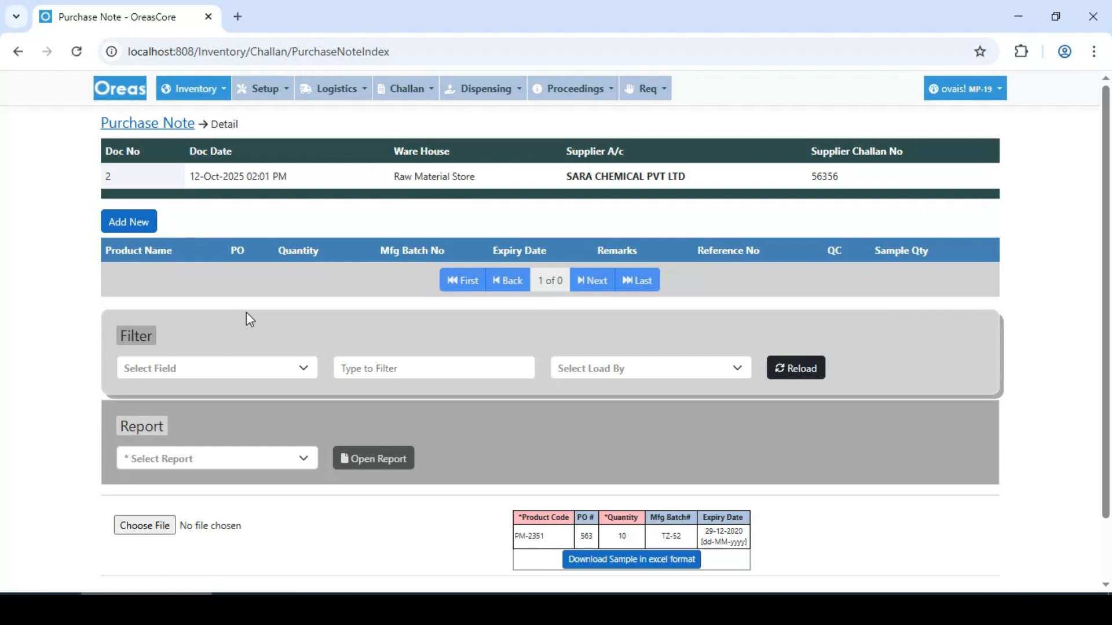
left_click(141, 230)
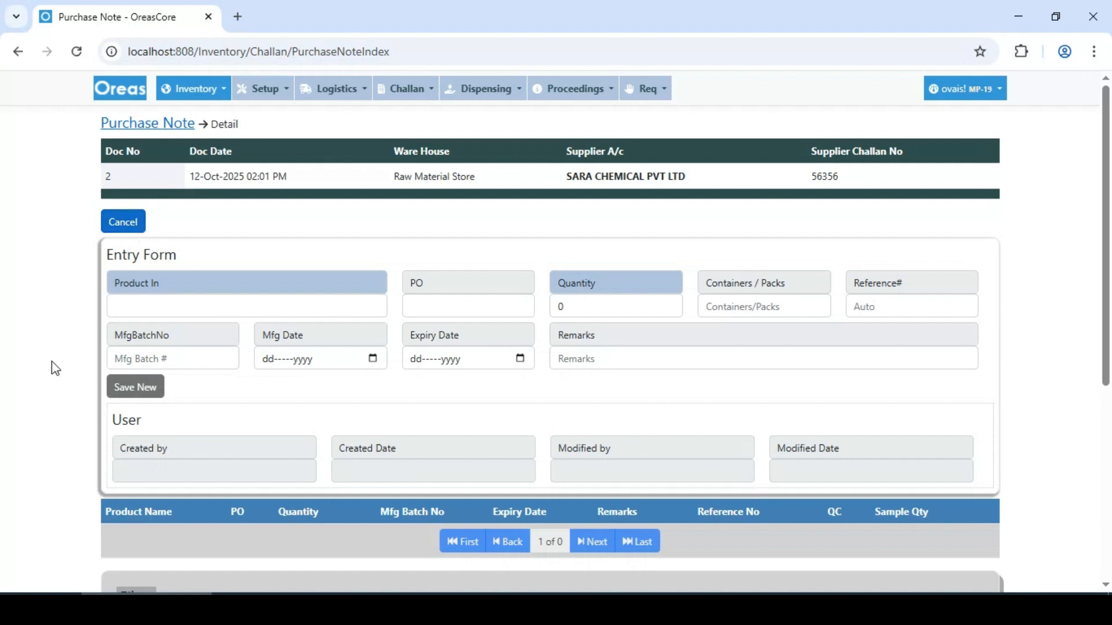
left_click(214, 307)
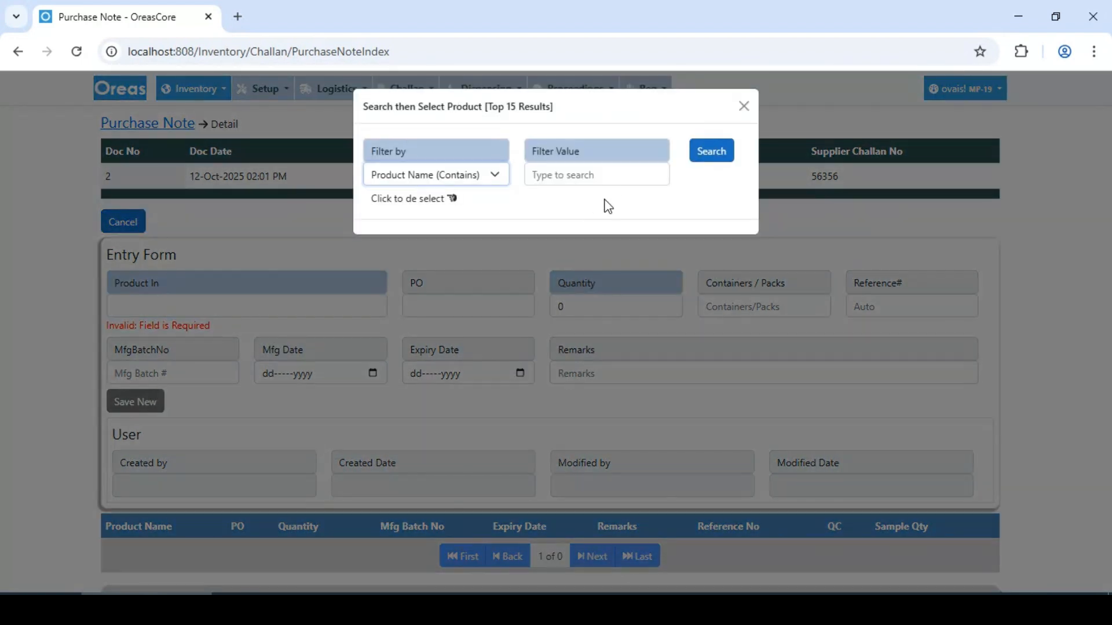
left_click(605, 183)
type("cla")
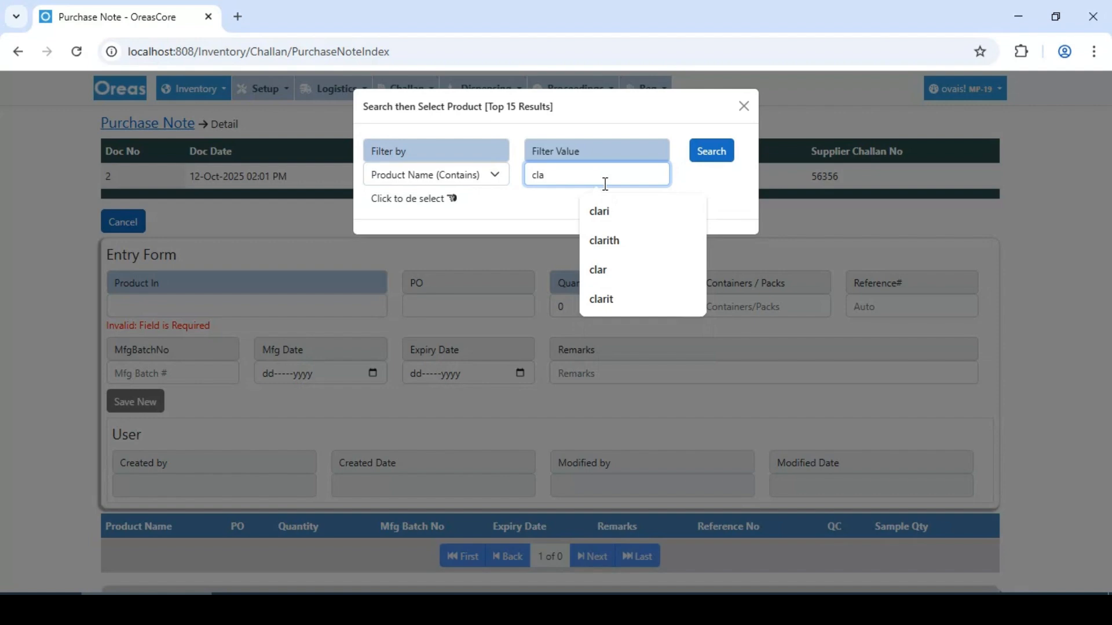
type("ri")
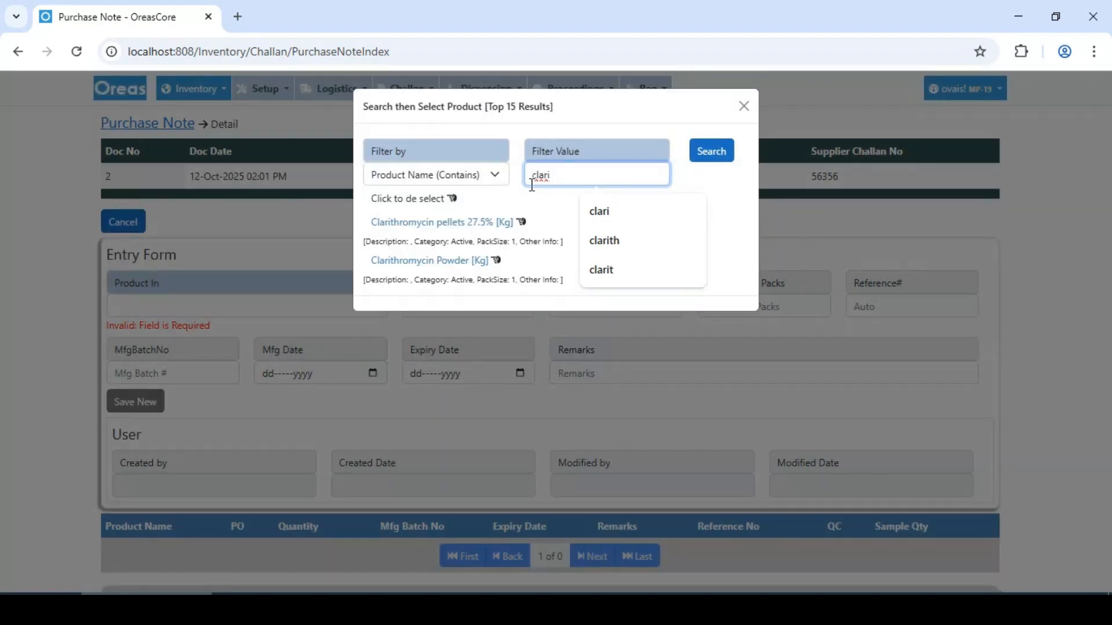
left_click(434, 262)
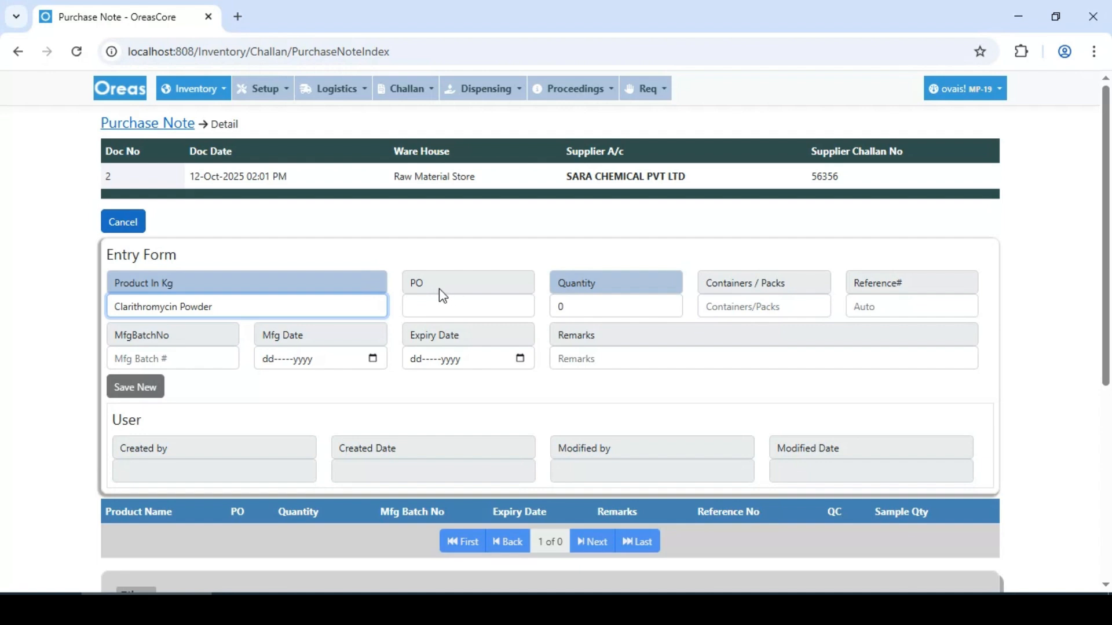
Step: Link the entry to the supplier's purchase order for Clarithromycin Powder dated 12-Oct-2025
left_click(438, 306)
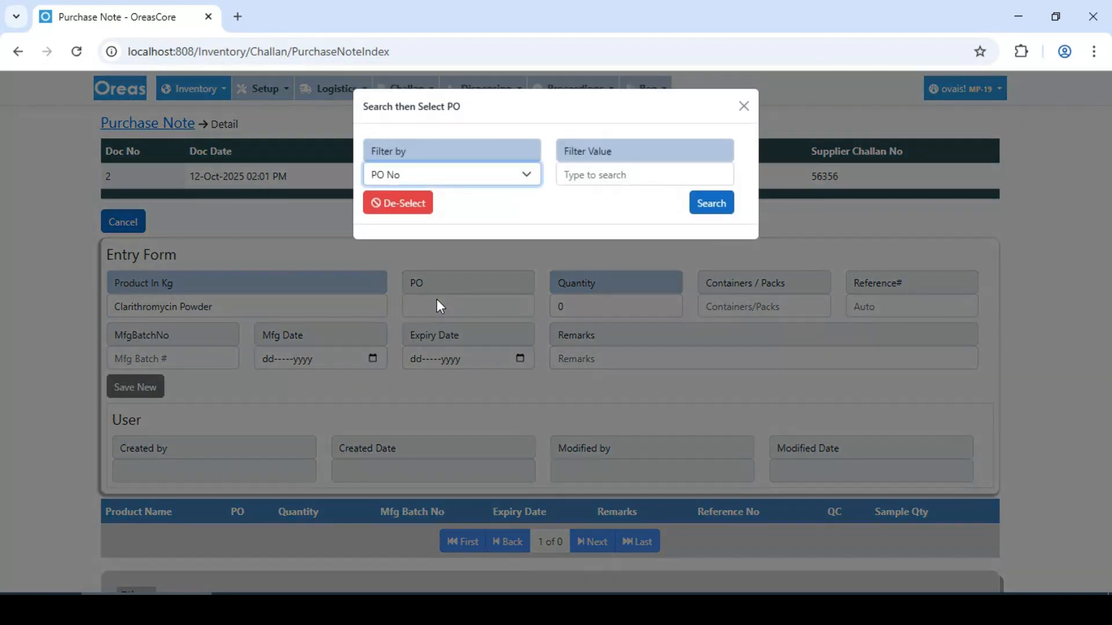
left_click(712, 205)
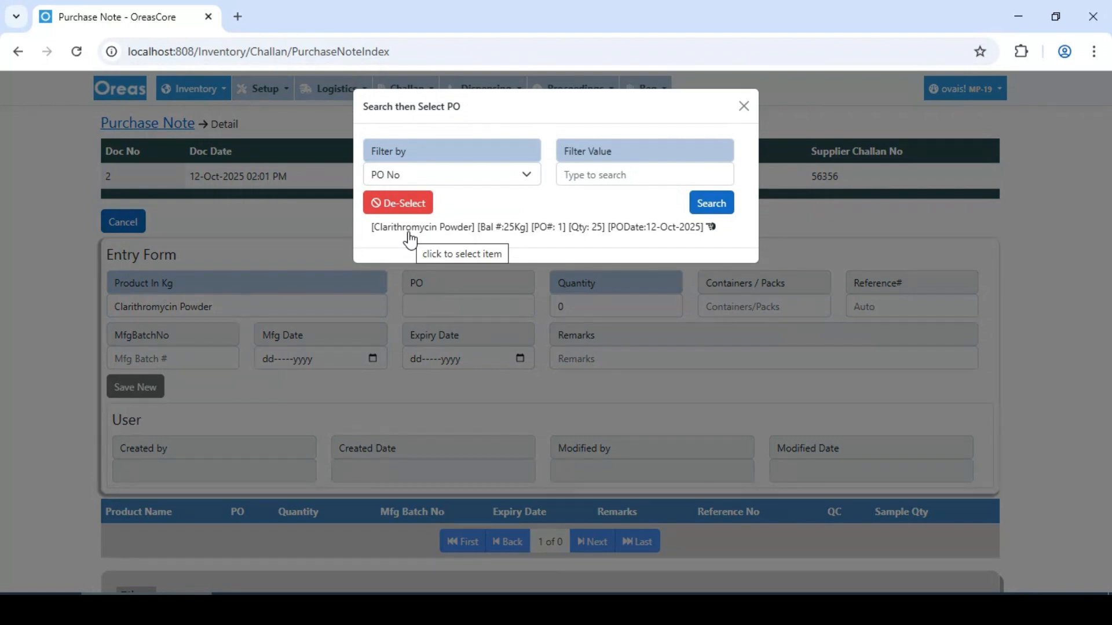
left_click(505, 235)
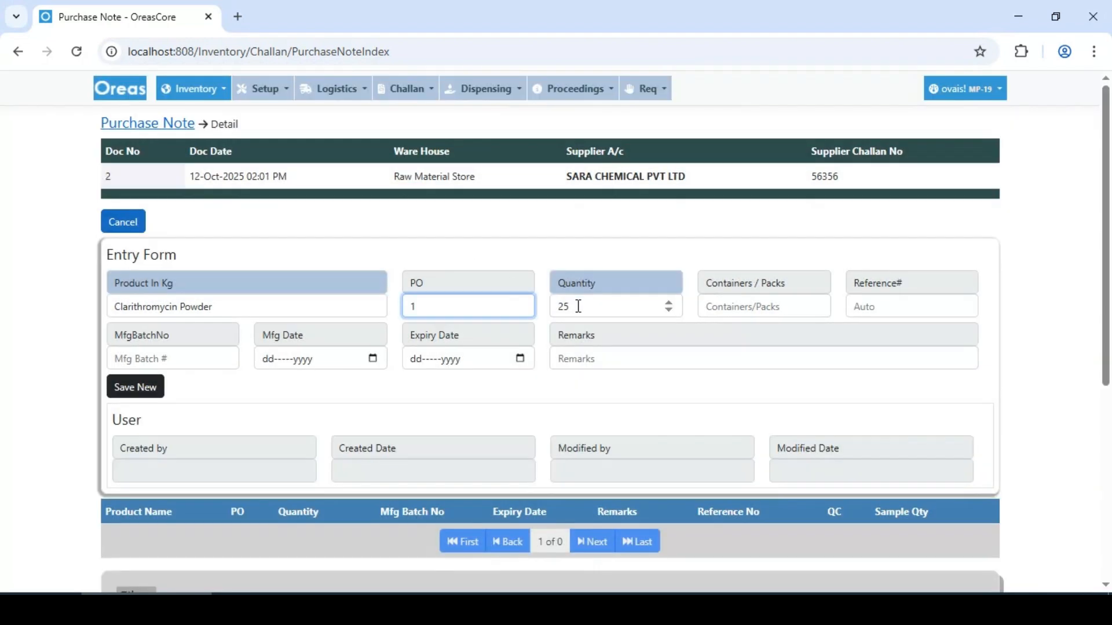
Step: Set the received quantity to 25 and the containers/packs to 25X1
key("Tab")
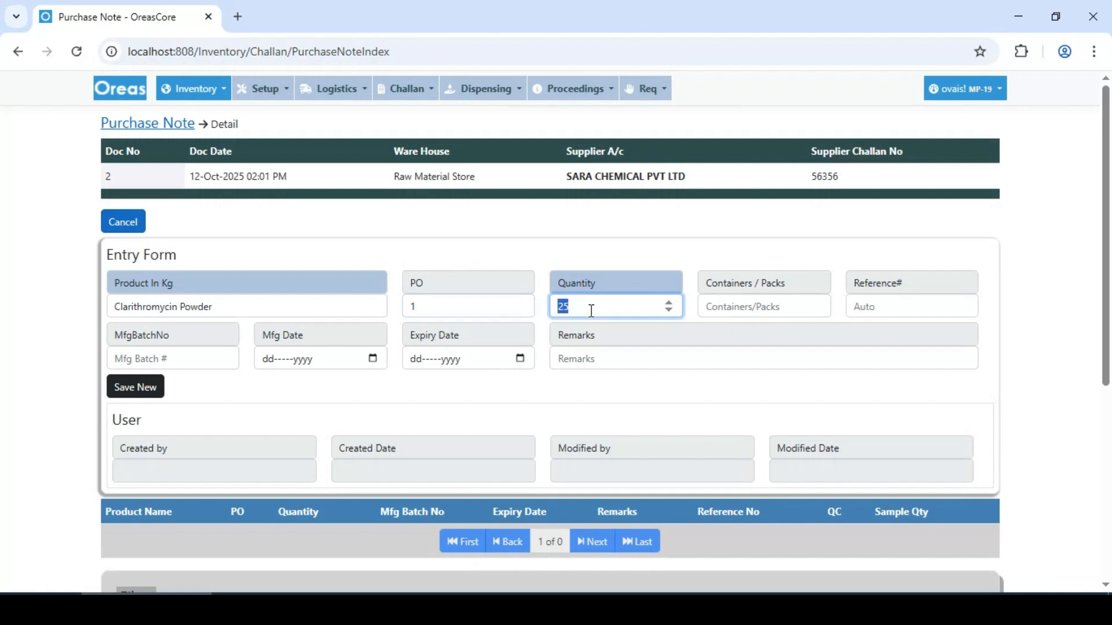
type("20")
key("BackSpace")
key("BackSpace")
type("25")
left_click(743, 307)
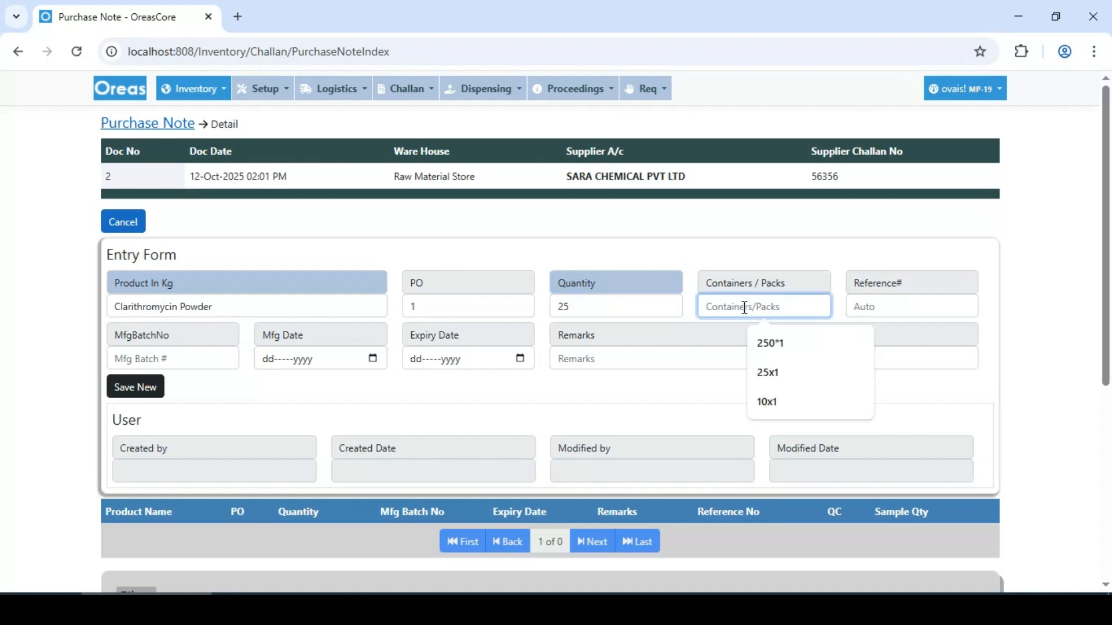
type("25X1")
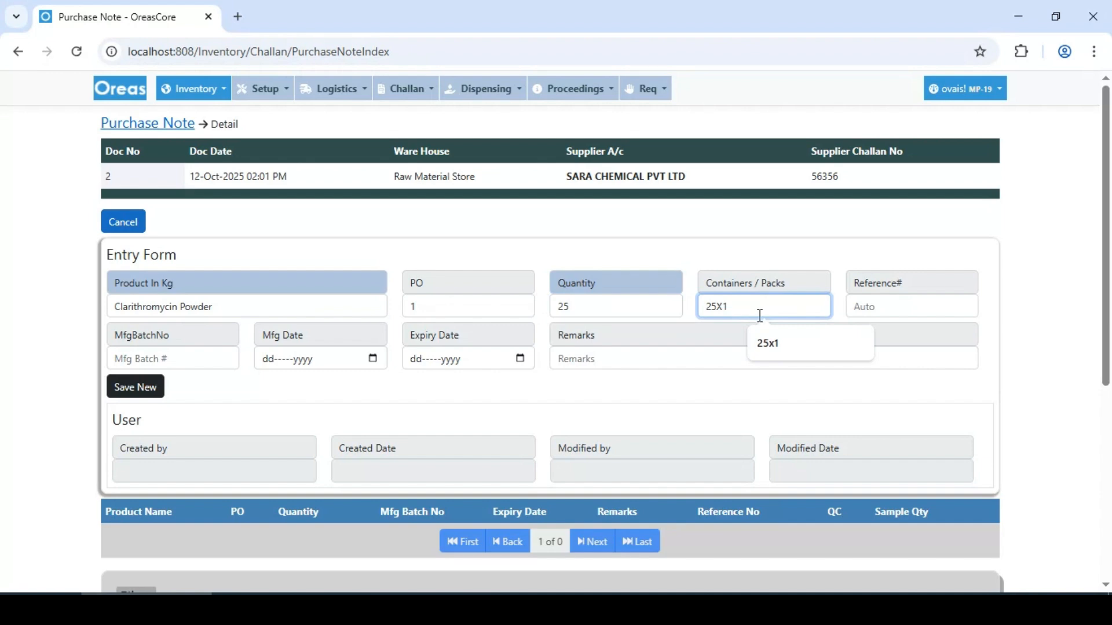
Step: Leave the reference number on automatic and the remarks empty, and save the Clarithromycin Powder entry
left_click(899, 311)
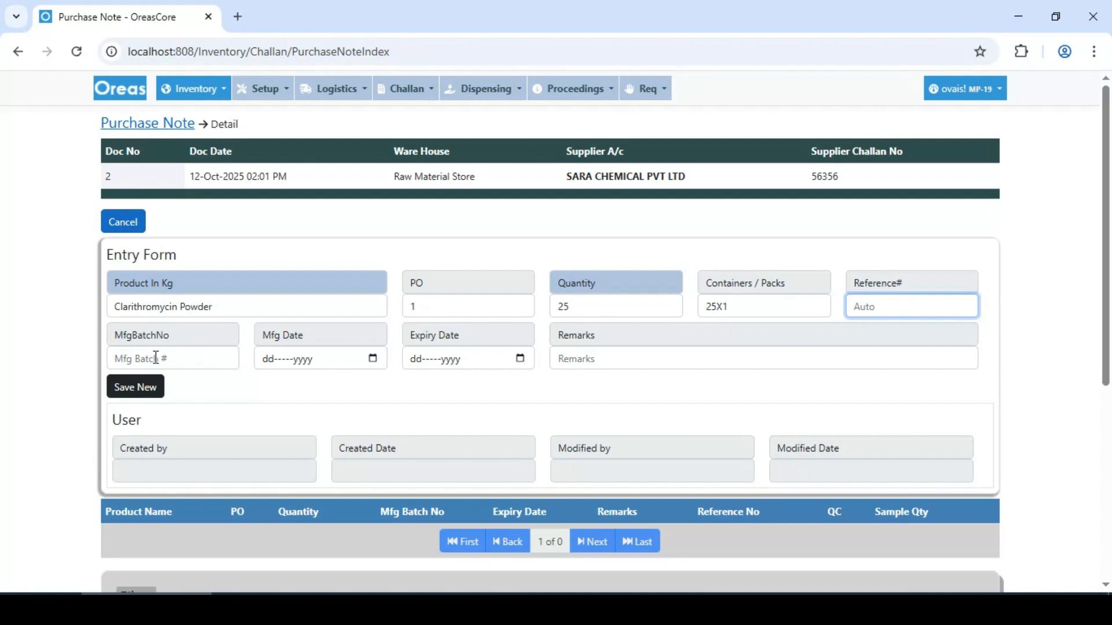
left_click(586, 359)
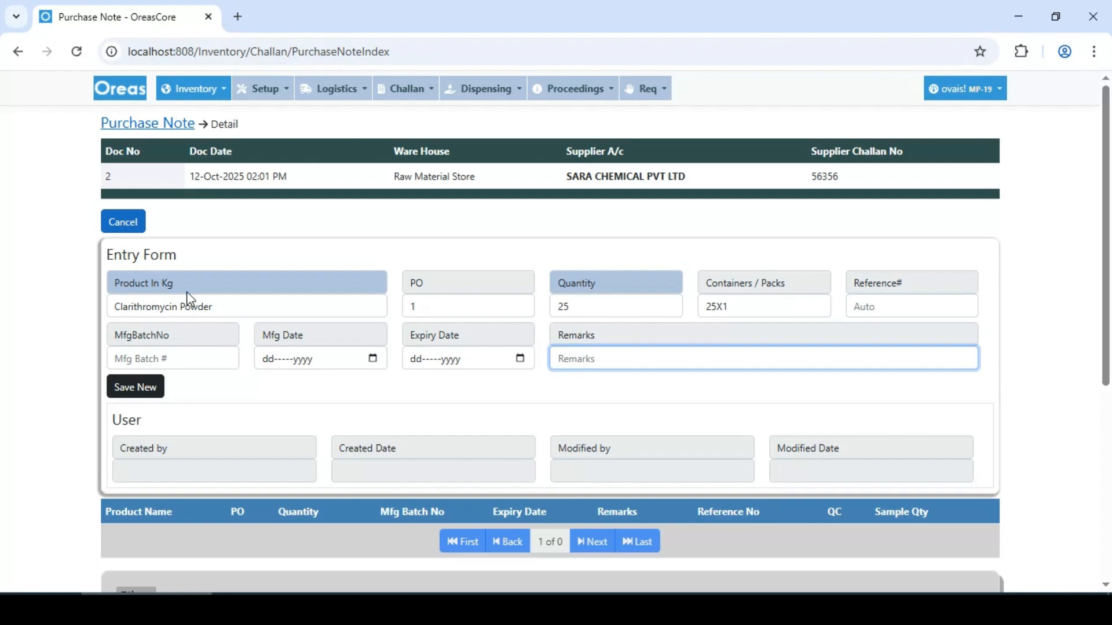
left_click(133, 390)
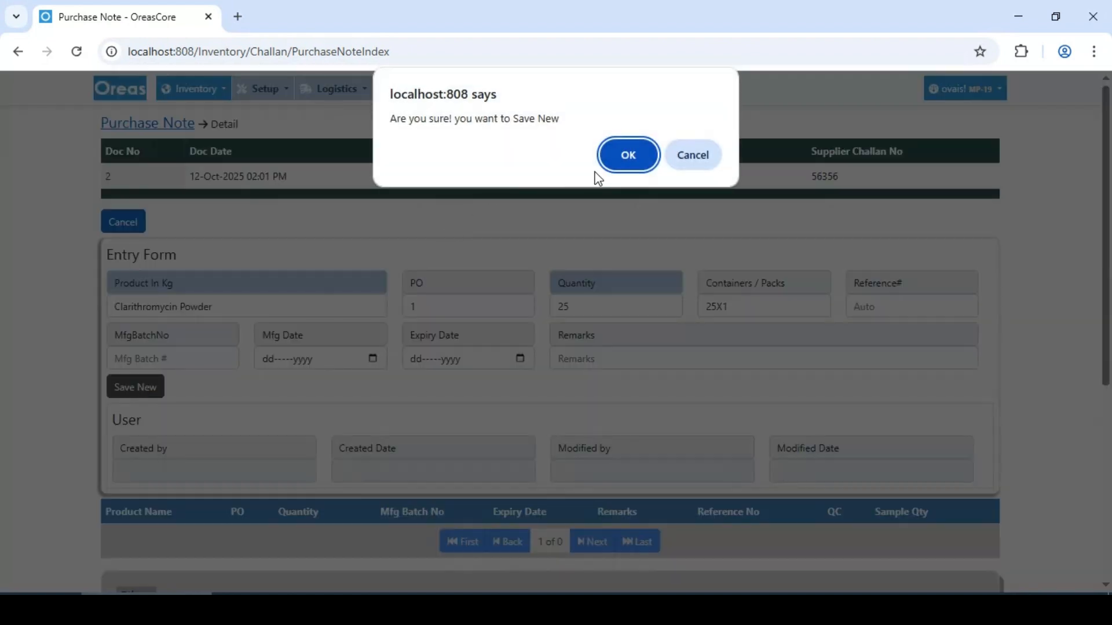
left_click(615, 159)
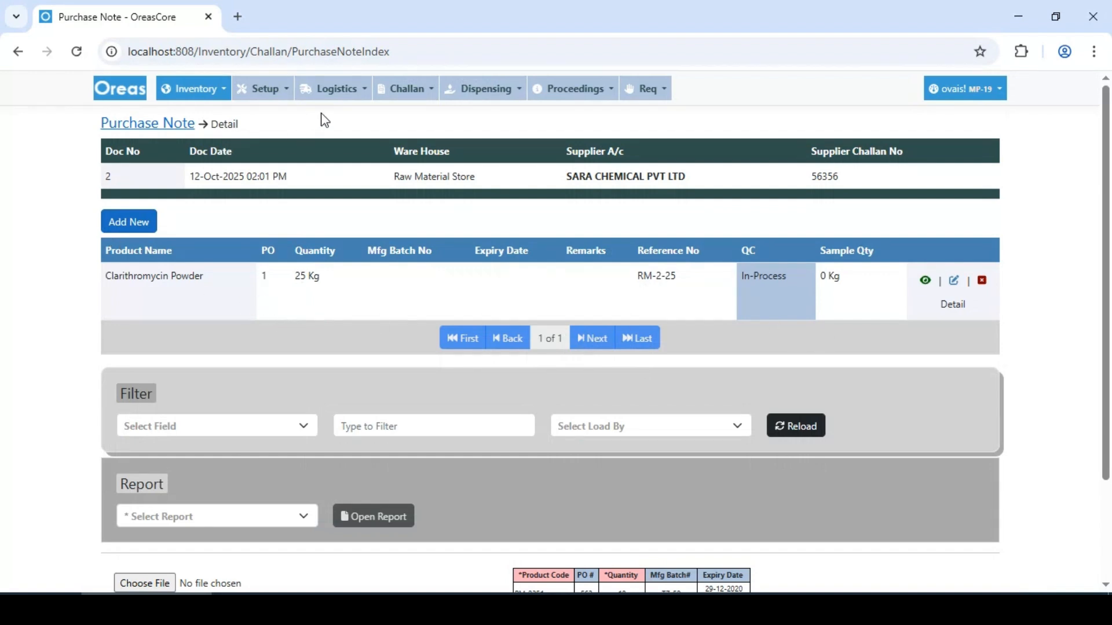
Step: Open the local purchase orders in a separate tab and check the SARA CHEMICAL order's details and PO status
left_click(360, 96)
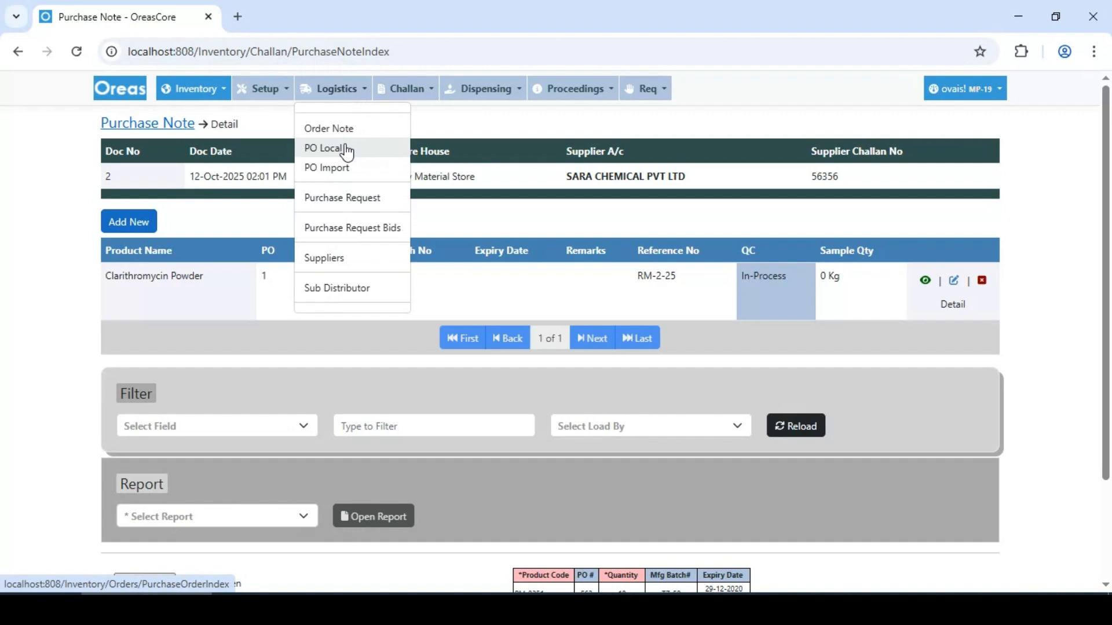
right_click(347, 152)
left_click(397, 166)
left_click(297, 22)
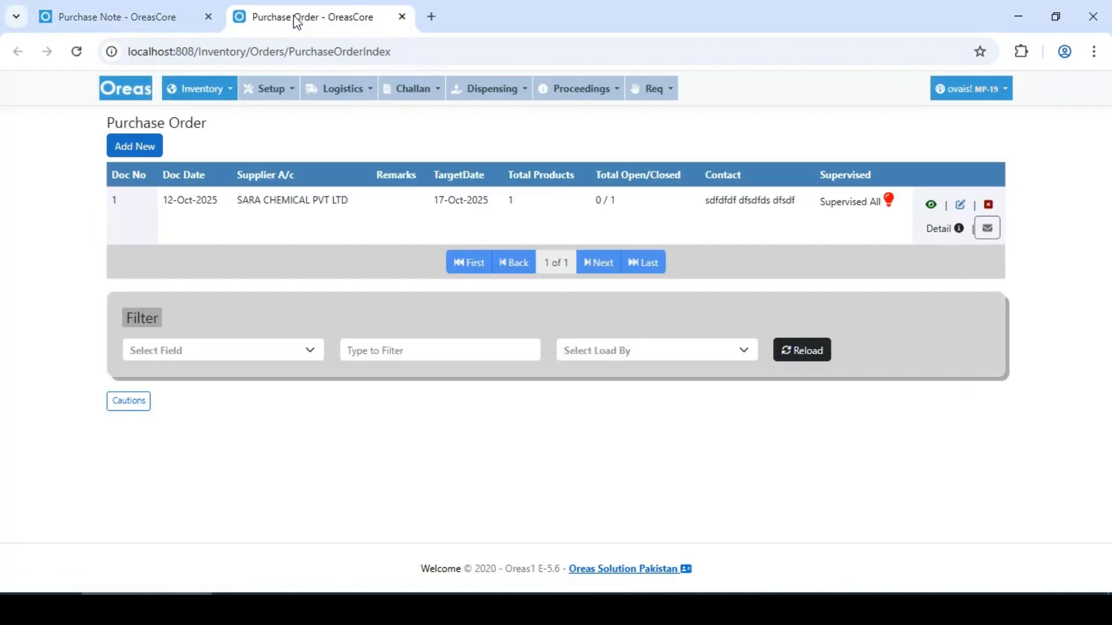
left_click(952, 232)
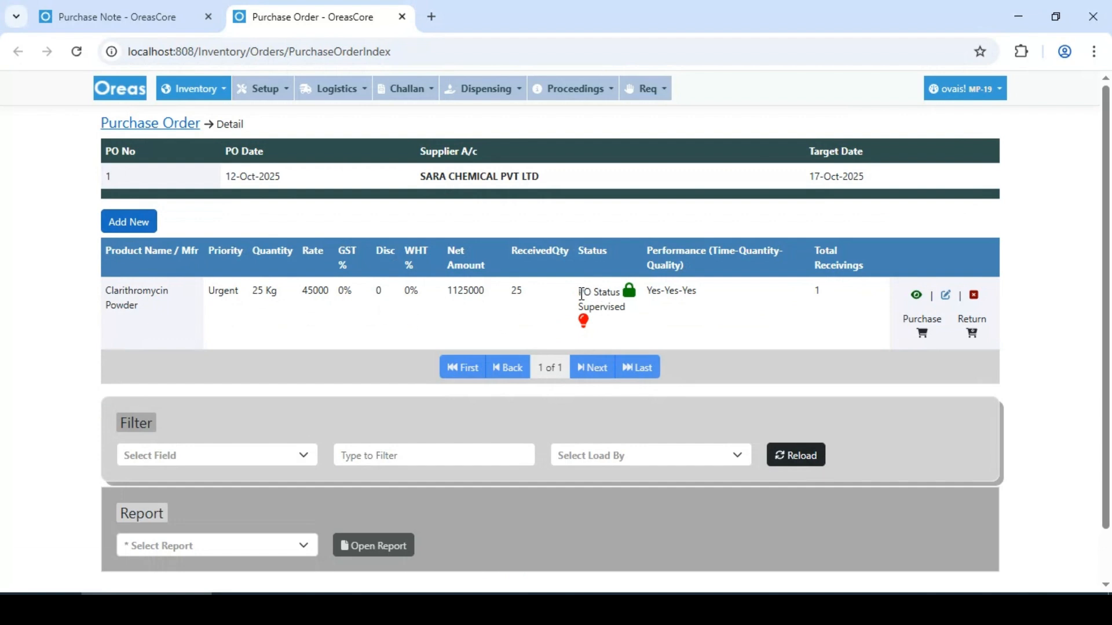
left_click_drag(578, 292, 619, 294)
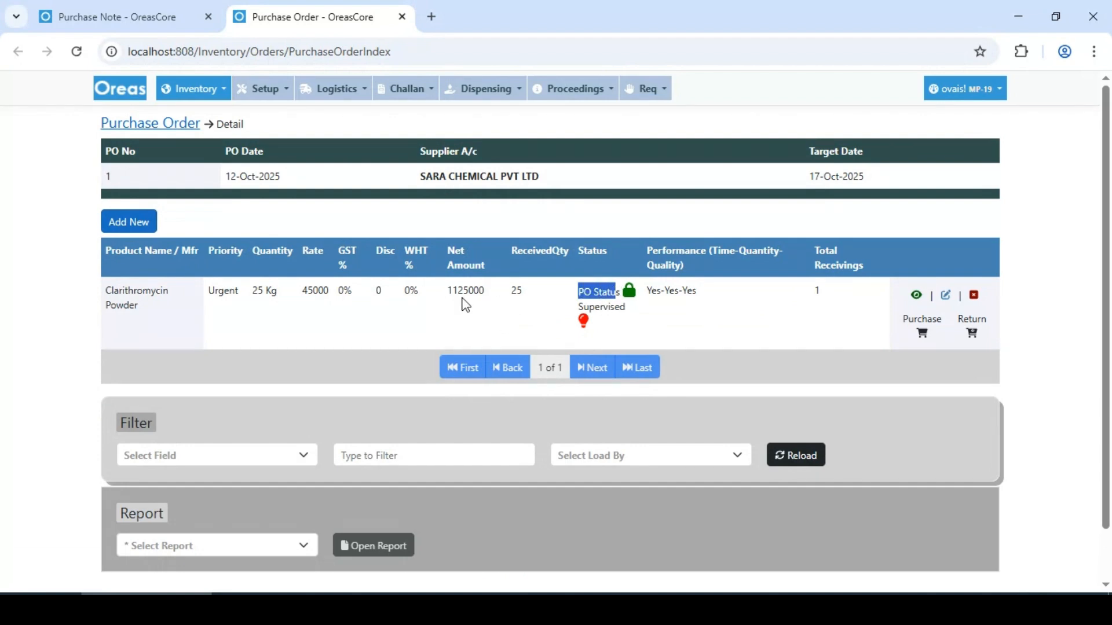
Step: Compare the Clarithromycin Powder order line's ordered quantity with its received quantity and total receivings
left_click_drag(254, 291, 314, 292)
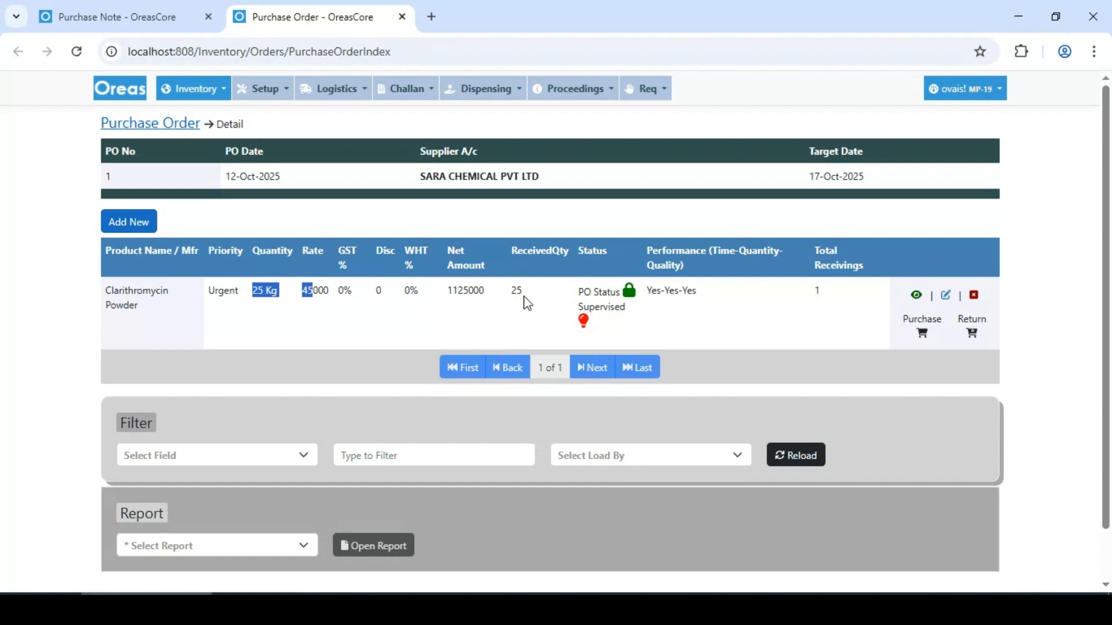
left_click_drag(512, 293, 543, 297)
left_click_drag(512, 253, 587, 255)
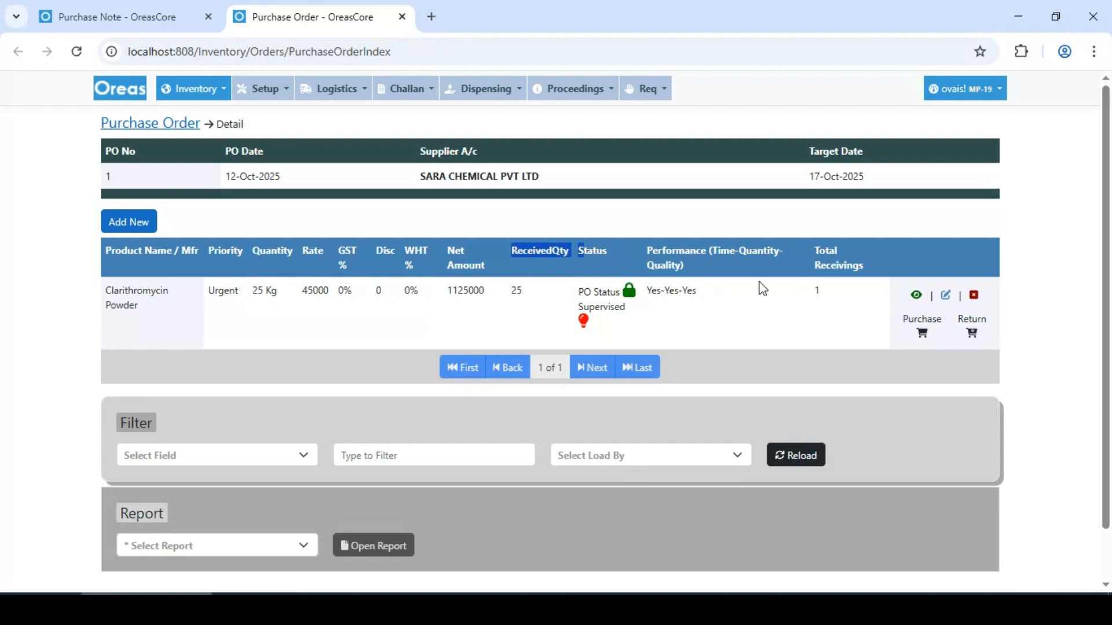
left_click_drag(814, 289, 851, 335)
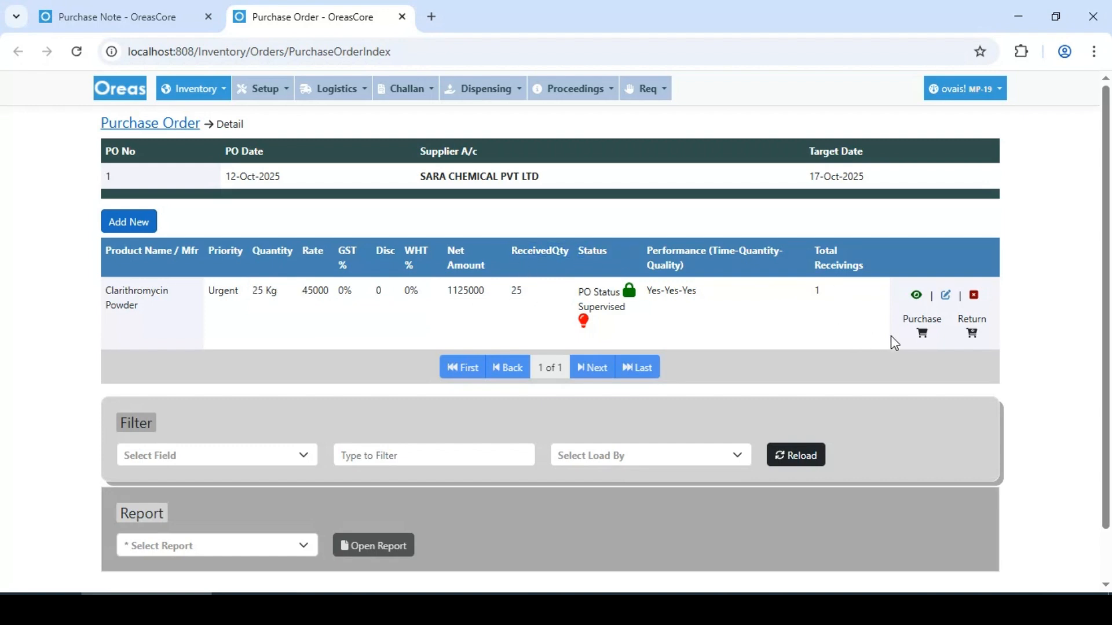
Step: Open the purchases recorded against the Clarithromycin Powder order line and check the purchase note's receiving details and QC action
left_click(912, 335)
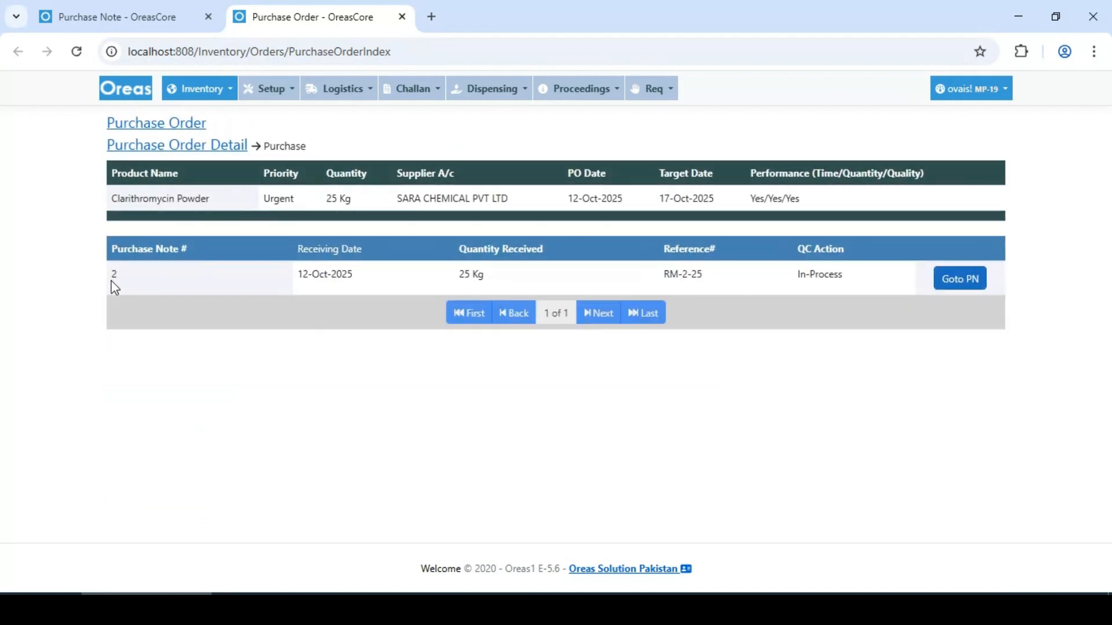
left_click_drag(114, 287, 871, 296)
left_click(844, 307)
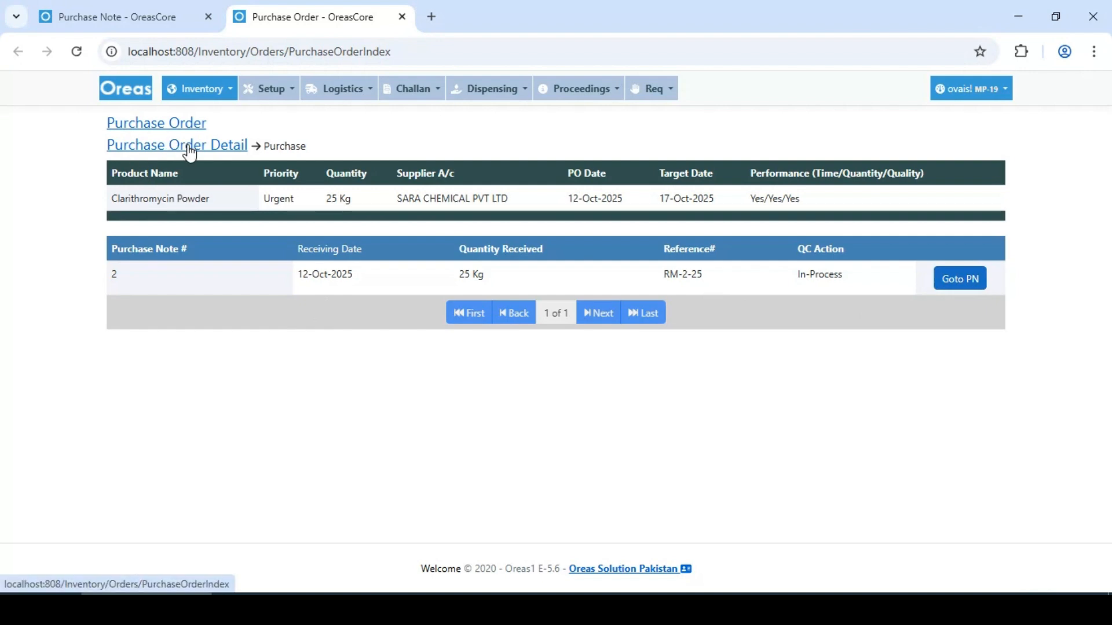
Step: Return to the purchase order detail and check the order line's time, quantity and quality performance
left_click(183, 145)
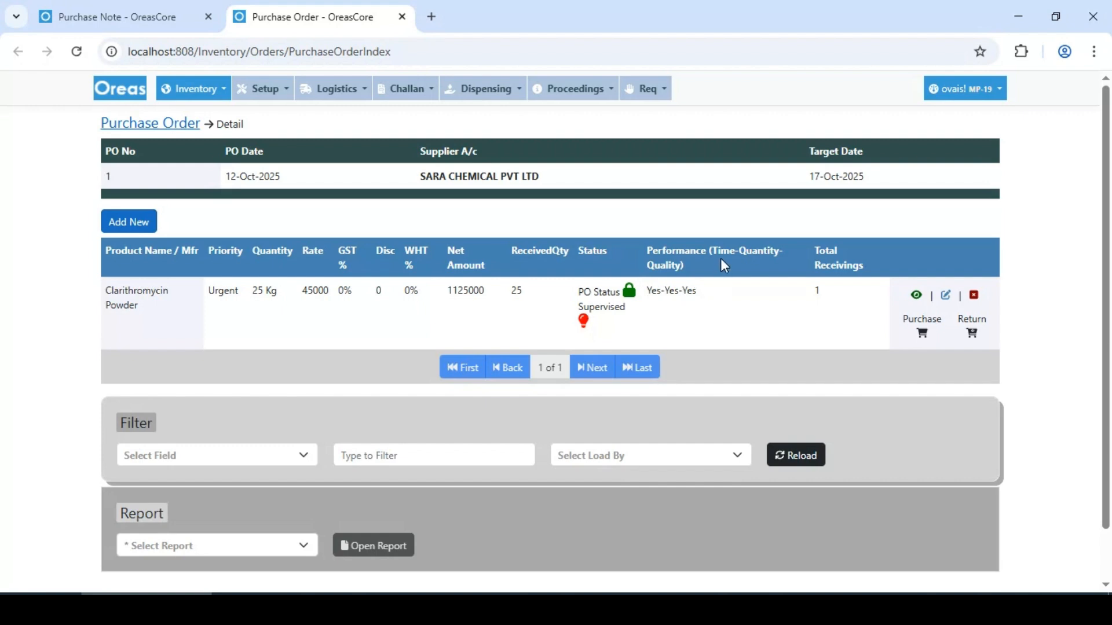
double_click(767, 251)
left_click(687, 301)
Step: Go back to the SARA CHEMICAL purchase note's detail and generate its QC Intimation Slip report
left_click(105, 16)
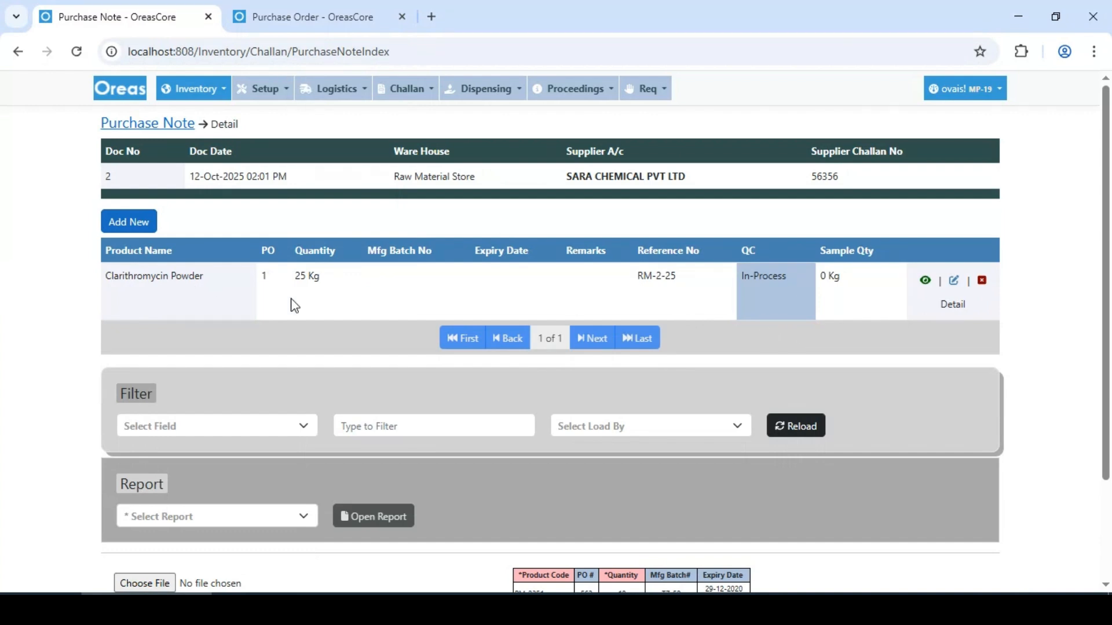
left_click(220, 519)
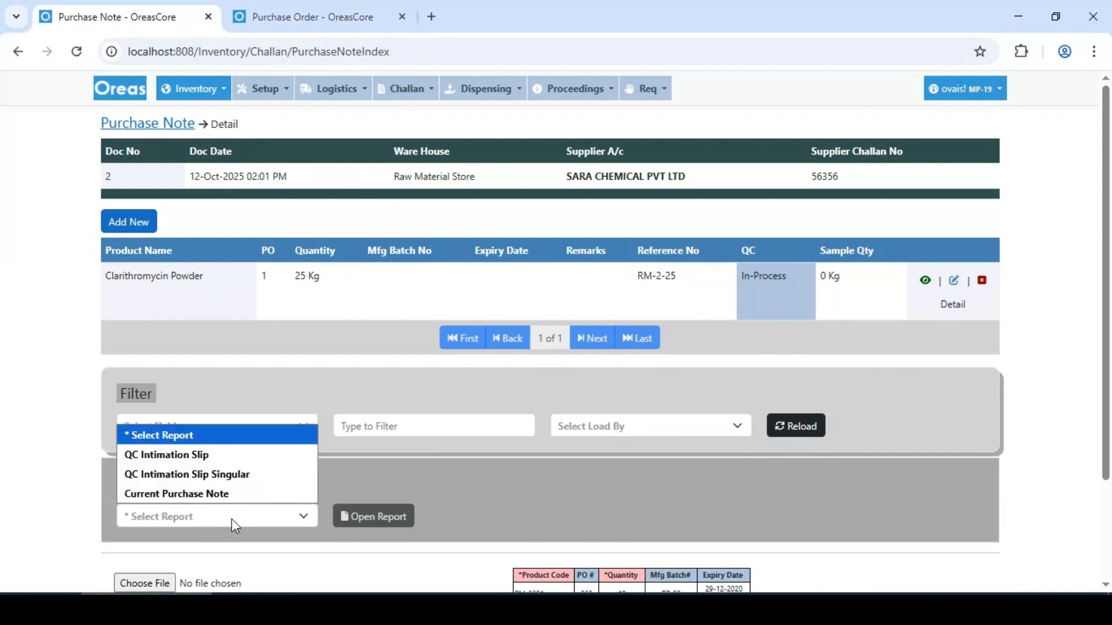
left_click(237, 457)
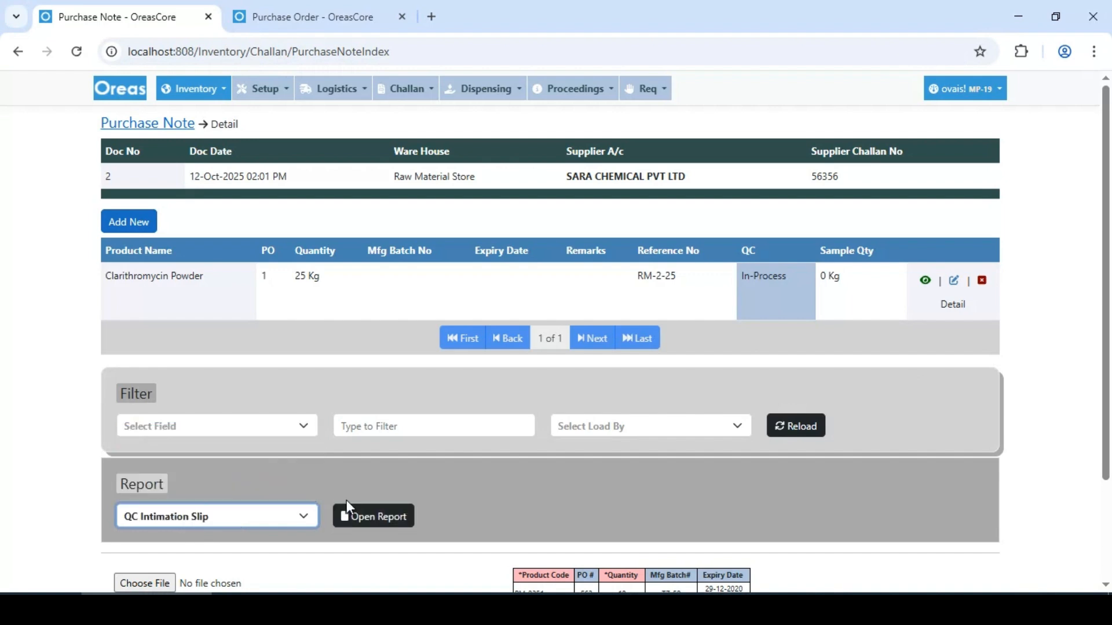
left_click(364, 518)
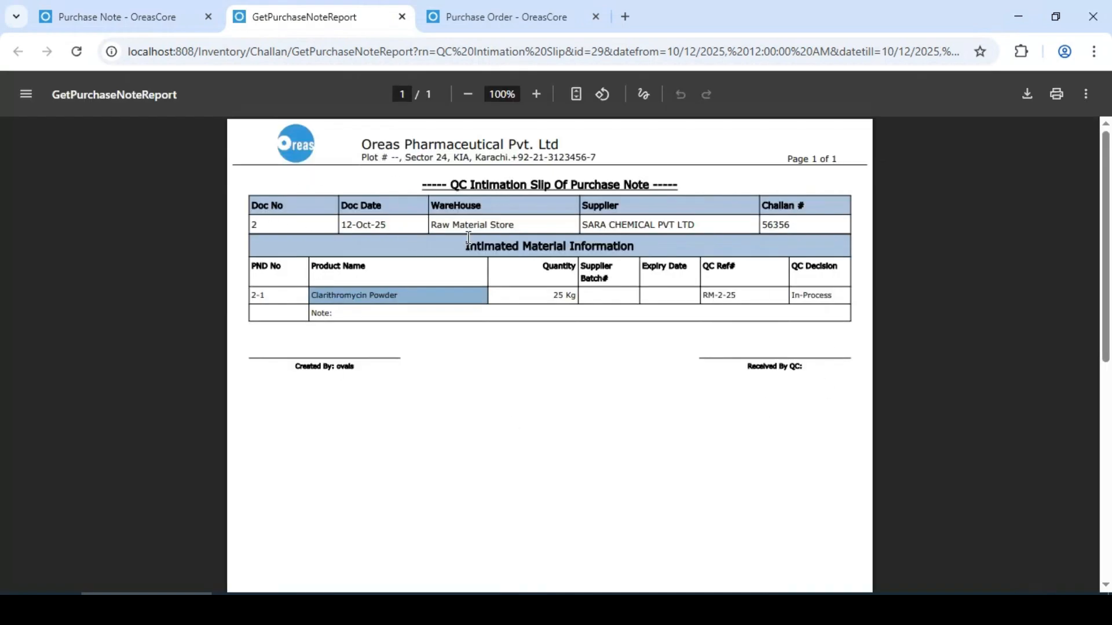
Step: Generate the QC Intimation Slip Singular report for the same purchase note
left_click(141, 23)
left_click(269, 519)
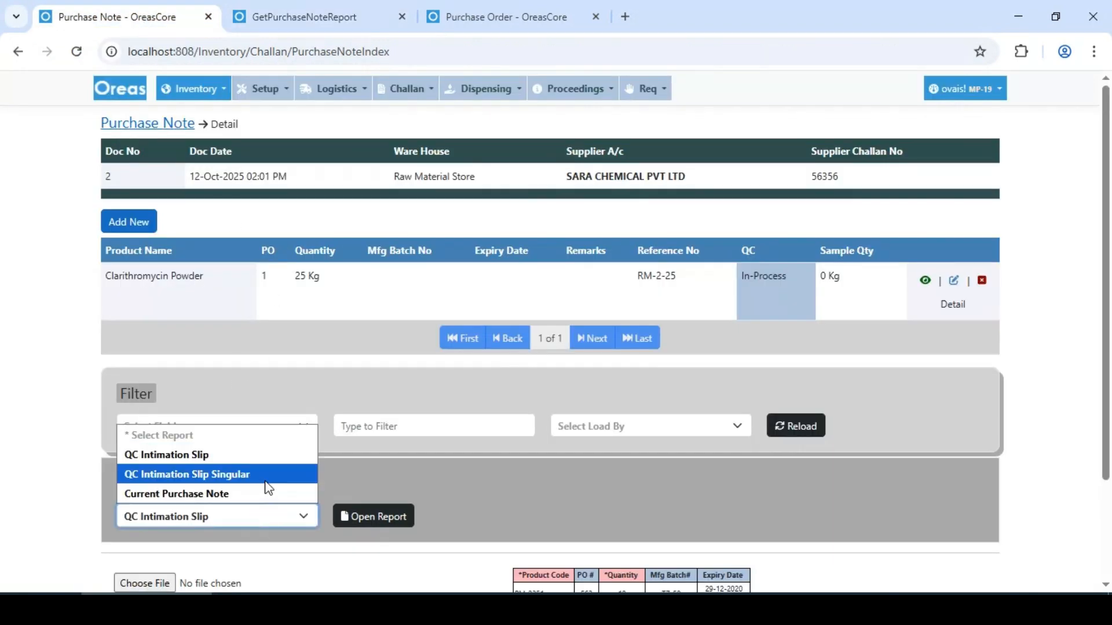
left_click(266, 476)
left_click(379, 514)
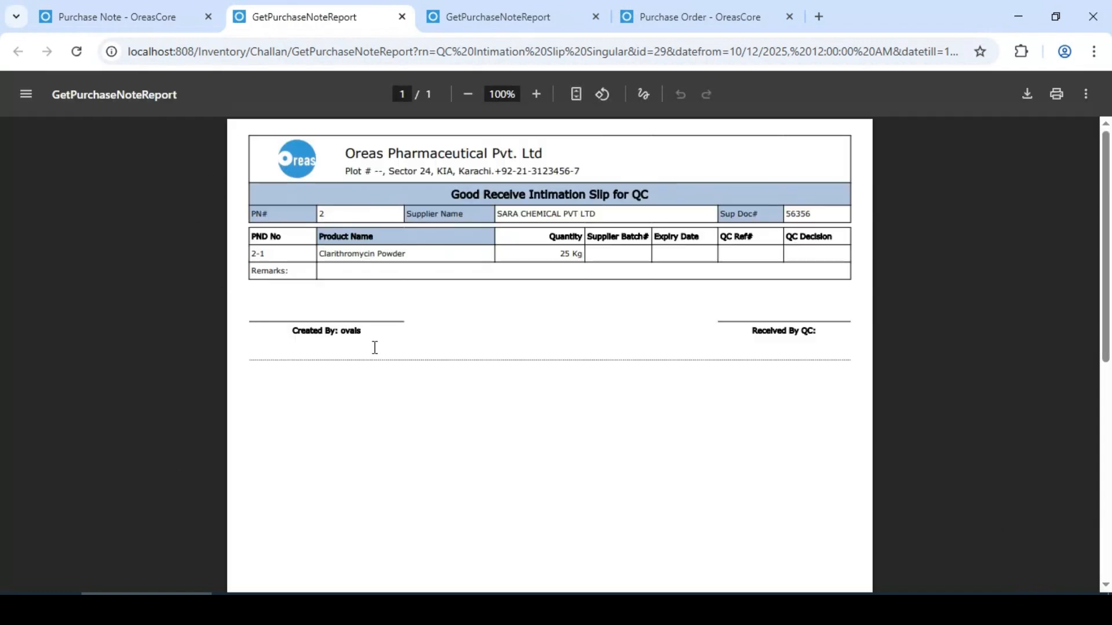
Step: Generate the Current Purchase Note report for the SARA CHEMICAL purchase note
left_click(92, 14)
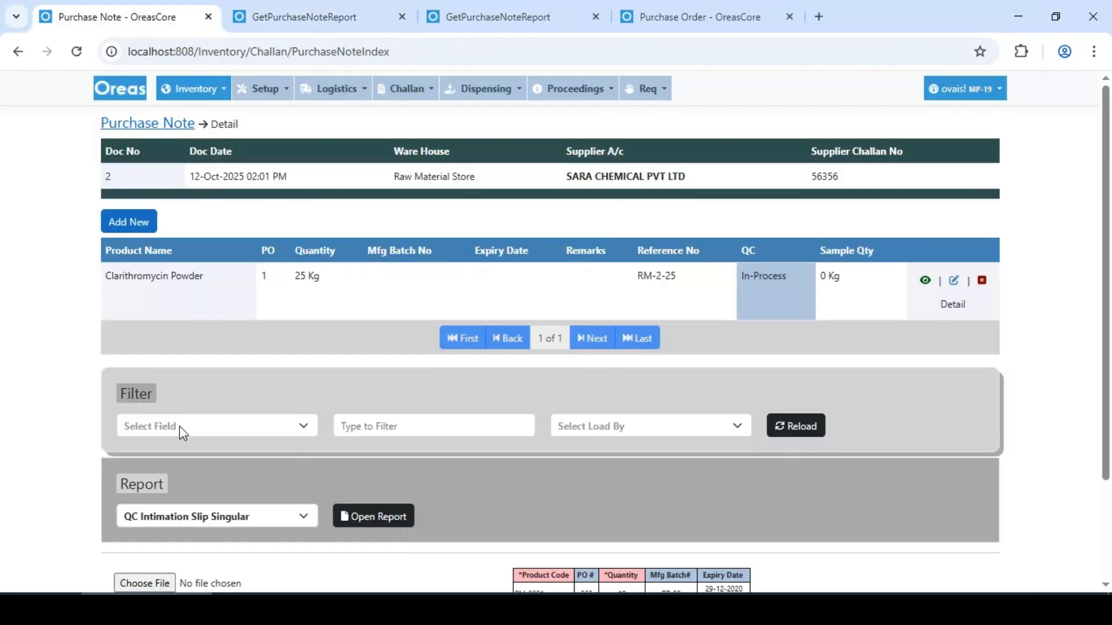
left_click(185, 522)
left_click(210, 497)
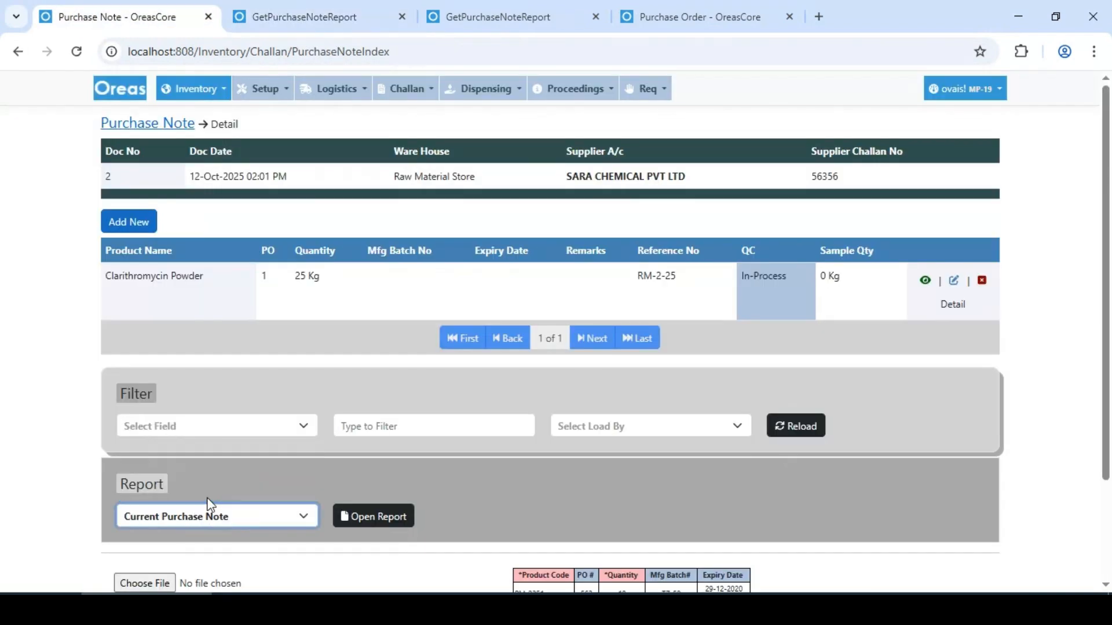
left_click(372, 518)
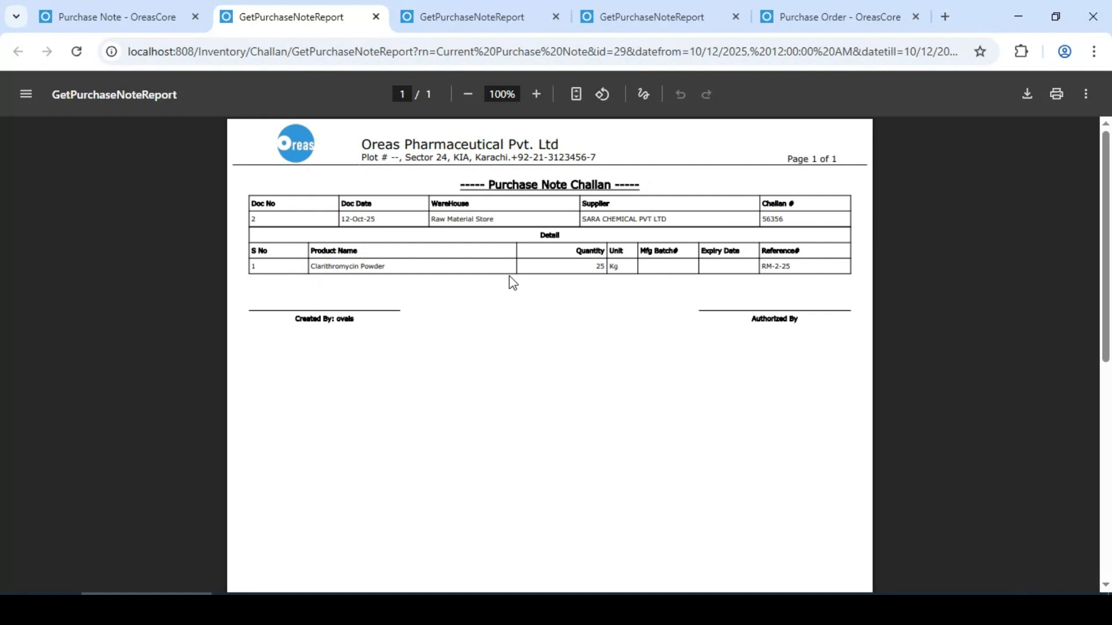
Step: From the list of all purchase notes, choose the Register Purchase Note report for 01-Oct-2025 12:00 am to 12-Oct-2025 11:59 pm
left_click(140, 8)
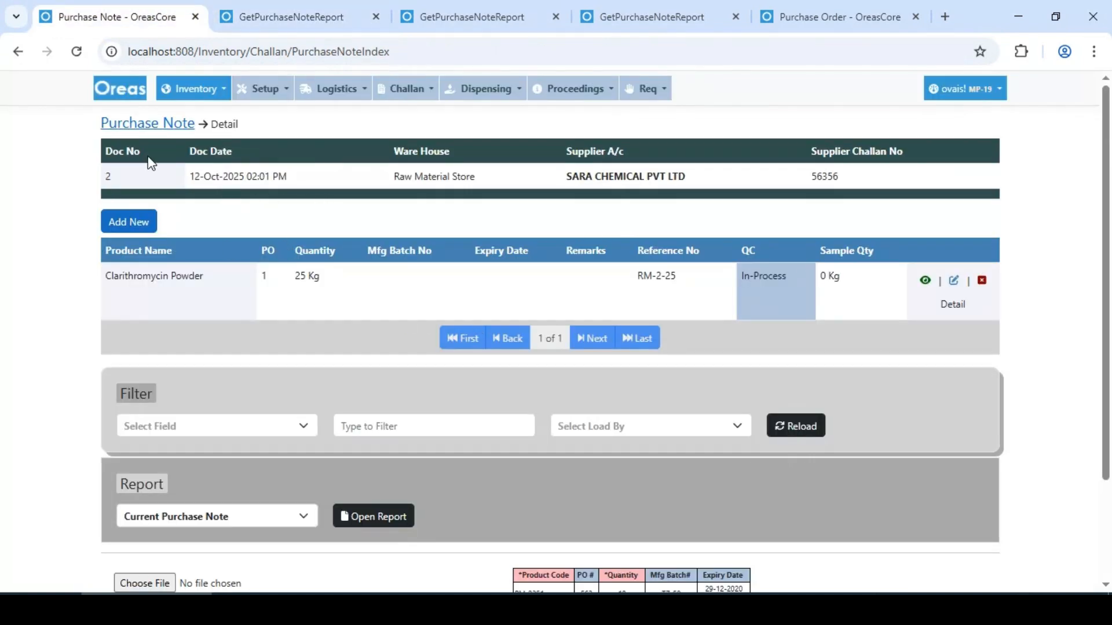
left_click(165, 127)
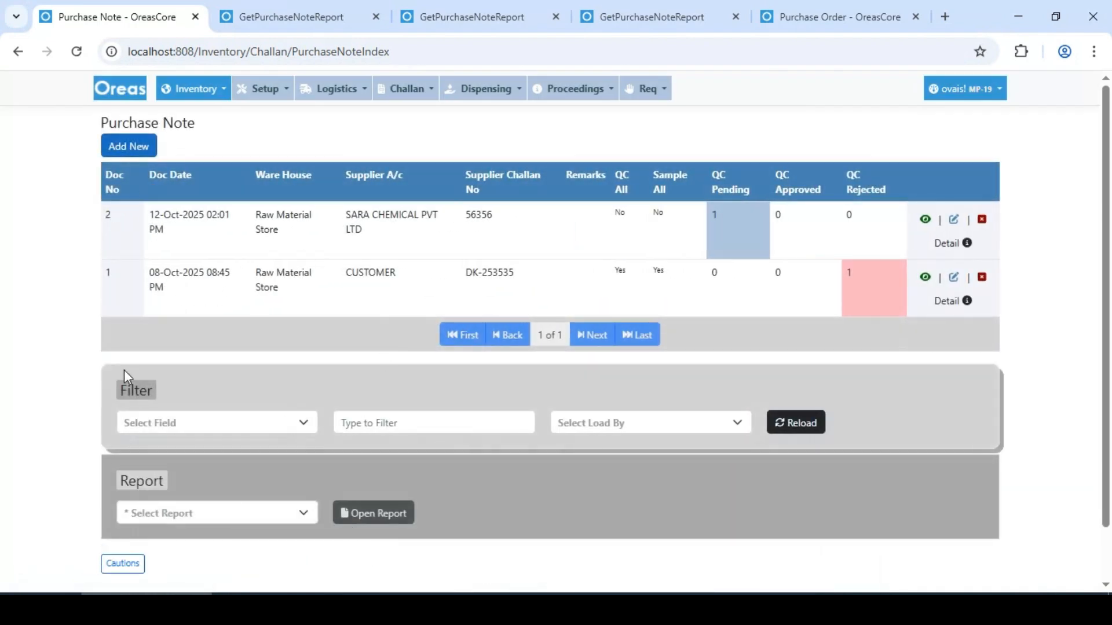
left_click(248, 514)
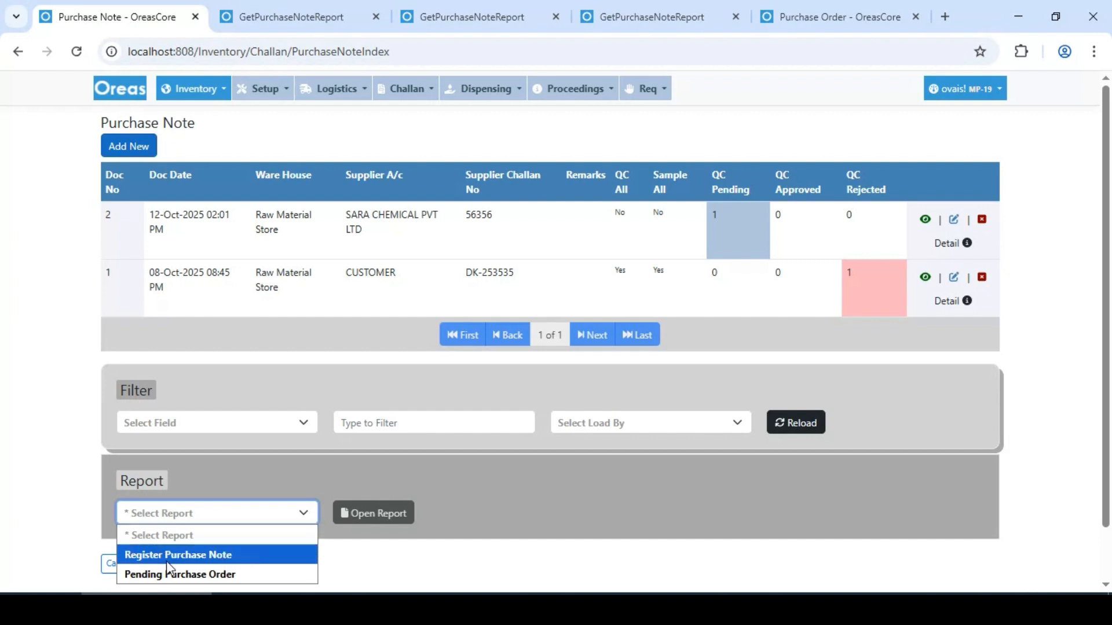
left_click(152, 558)
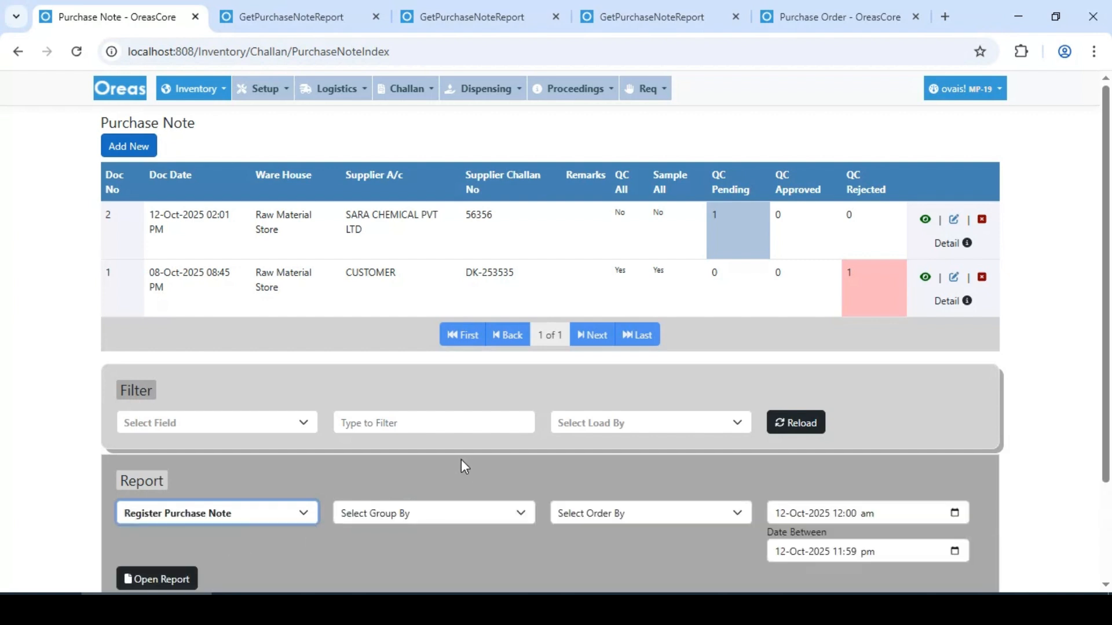
scroll(463, 458, "down", 2)
left_click(784, 390)
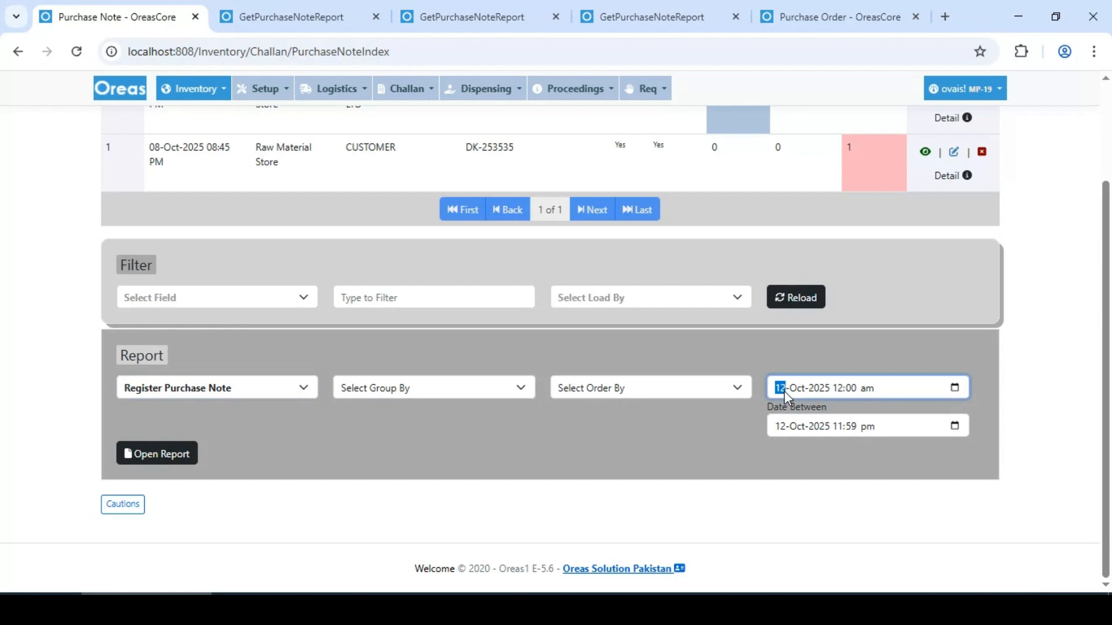
left_click(784, 427)
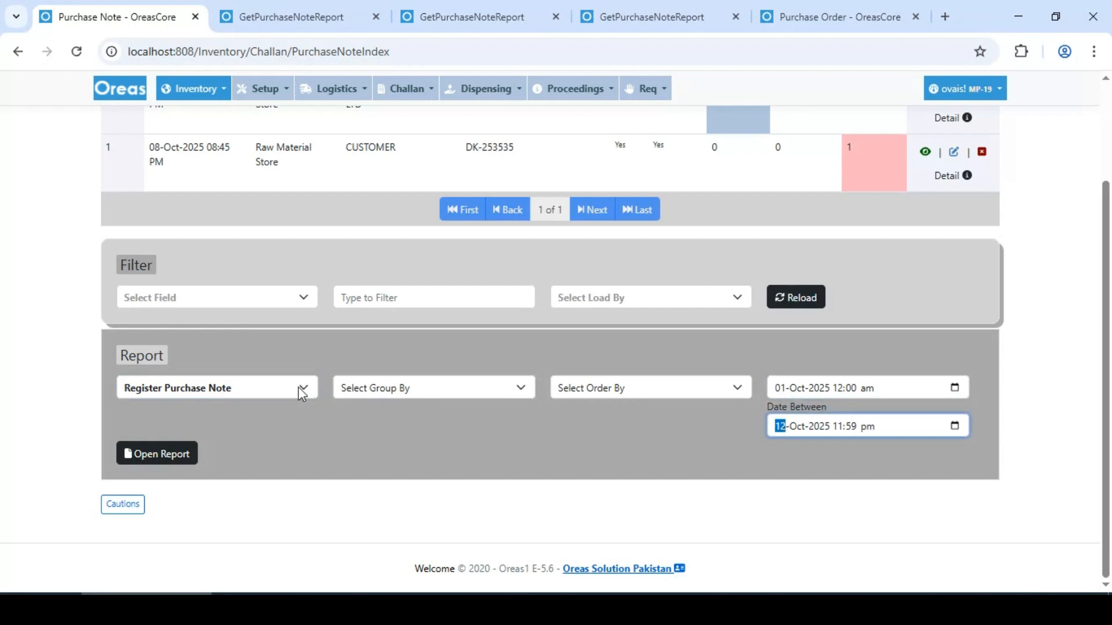
Step: Group the purchase note register by Supplier, order it by Doc Date, and open the report
left_click(408, 399)
left_click(393, 452)
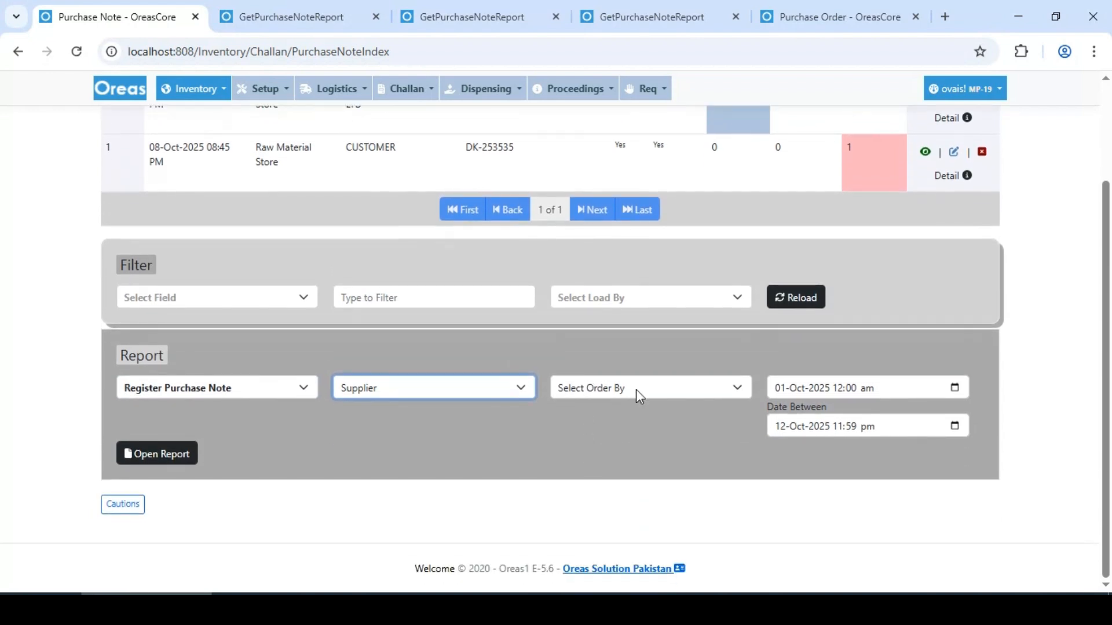
left_click(638, 390)
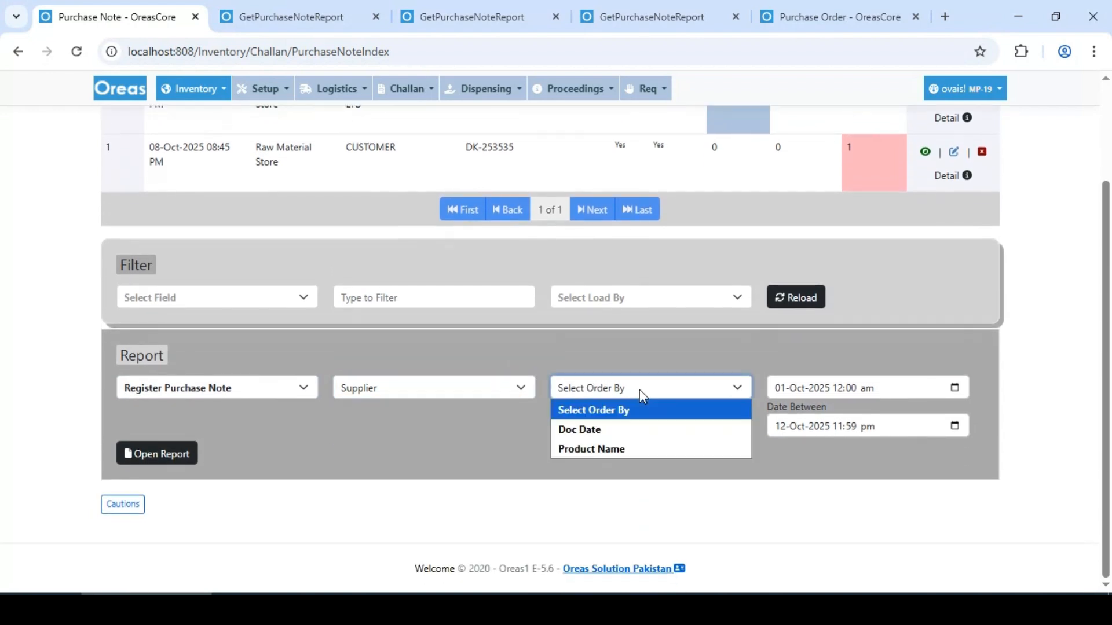
left_click(614, 429)
left_click(152, 454)
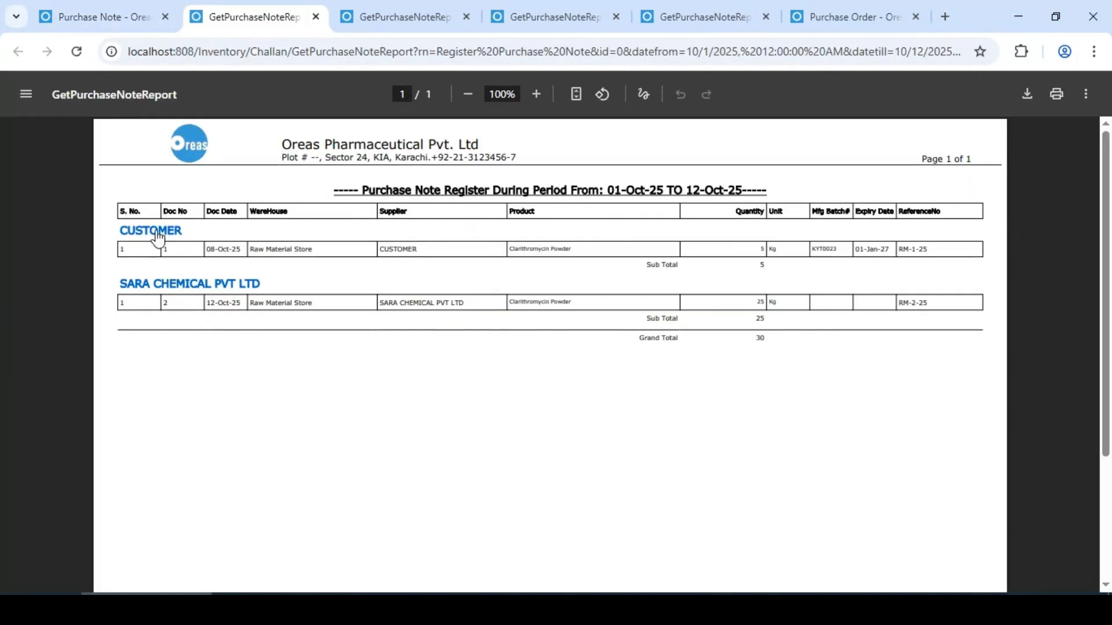
Step: Narrow the register report to SARA CHEMICAL PVT LTD, review it, and return to the purchase note list
left_click(160, 288)
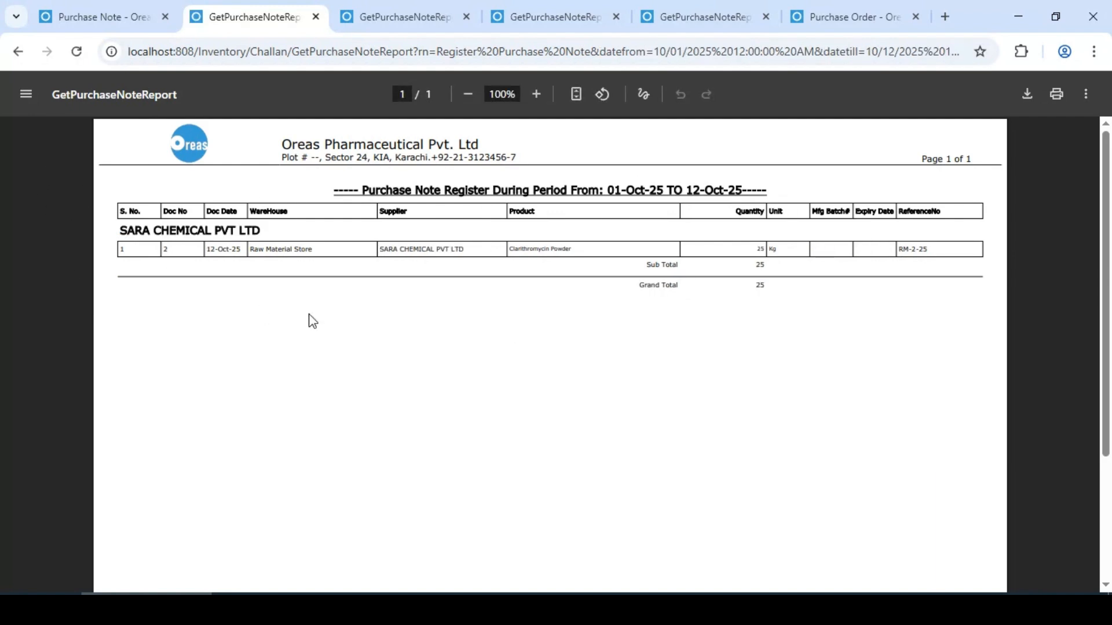
left_click(88, 11)
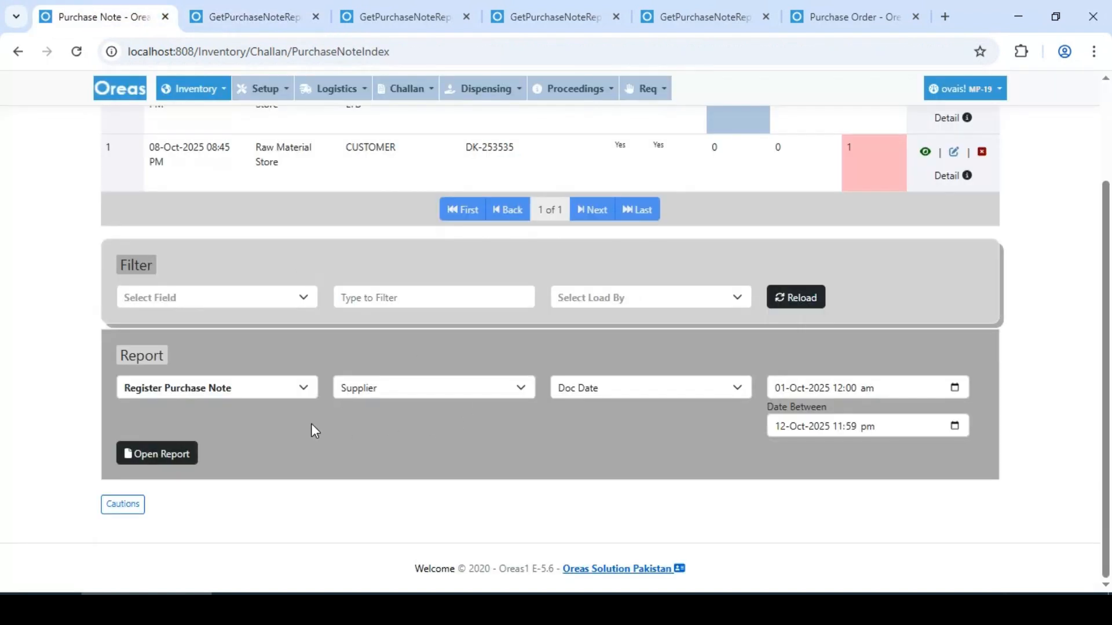
left_click(504, 396)
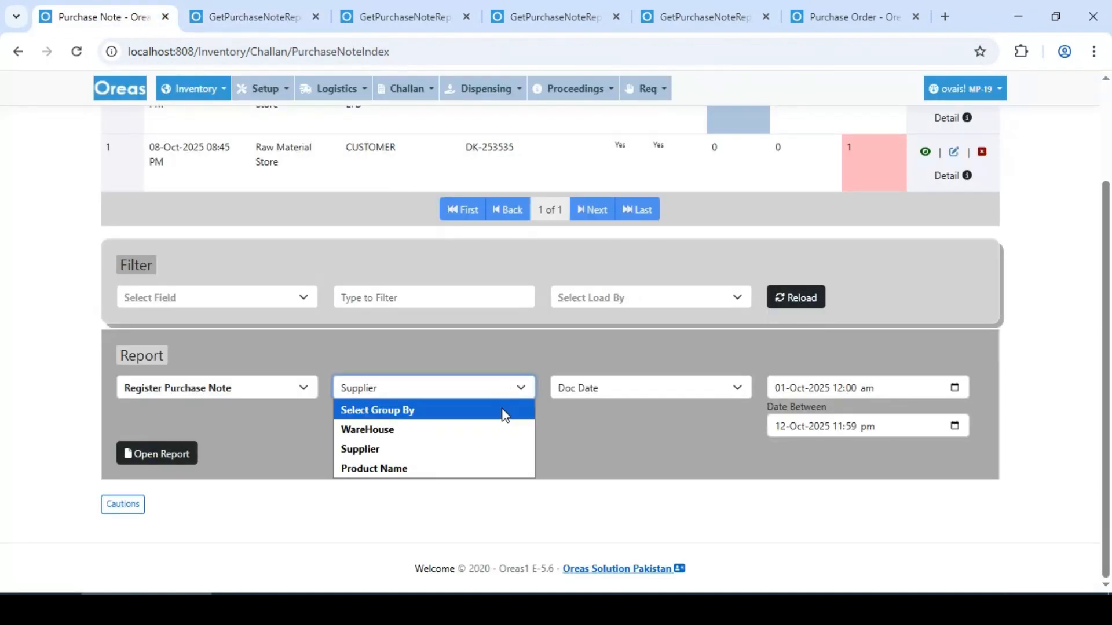
left_click(615, 437)
left_click(624, 394)
left_click(611, 429)
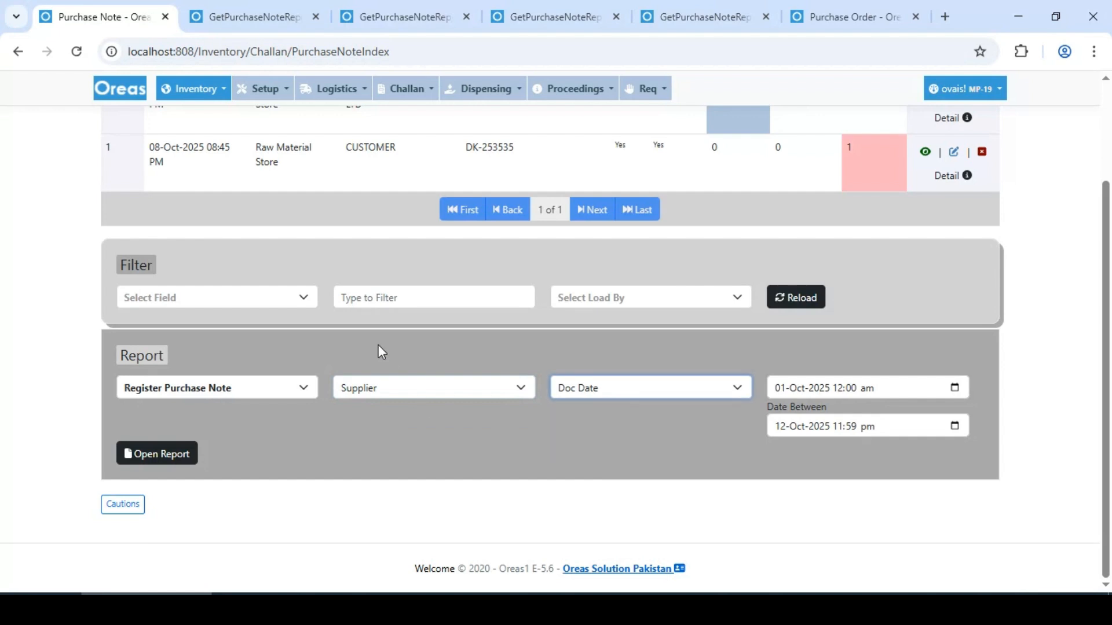
scroll(385, 356, "up", 3)
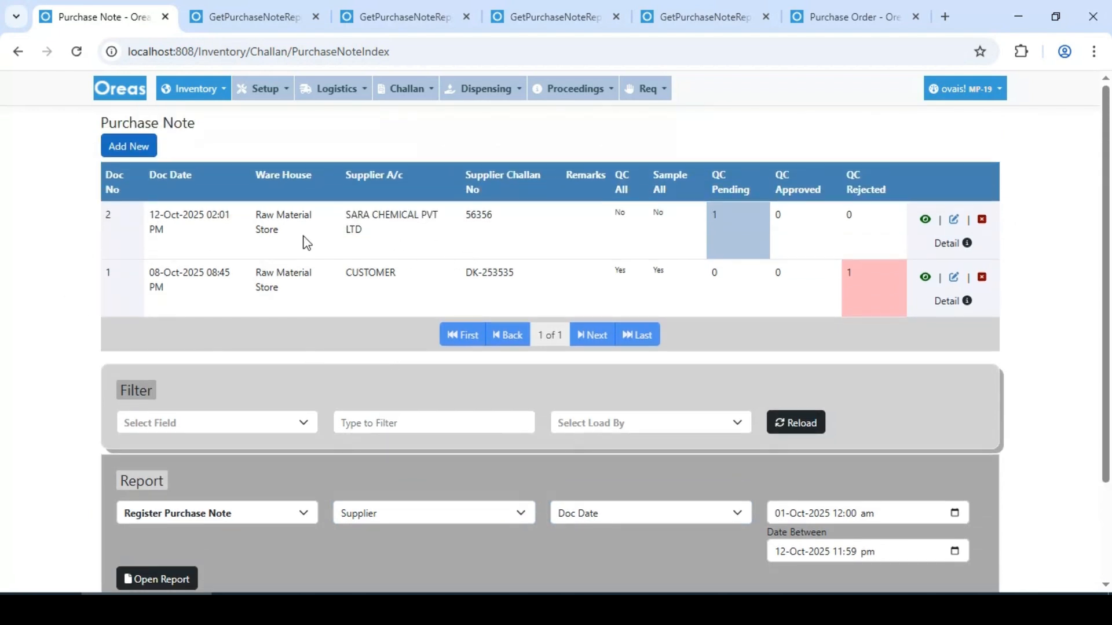